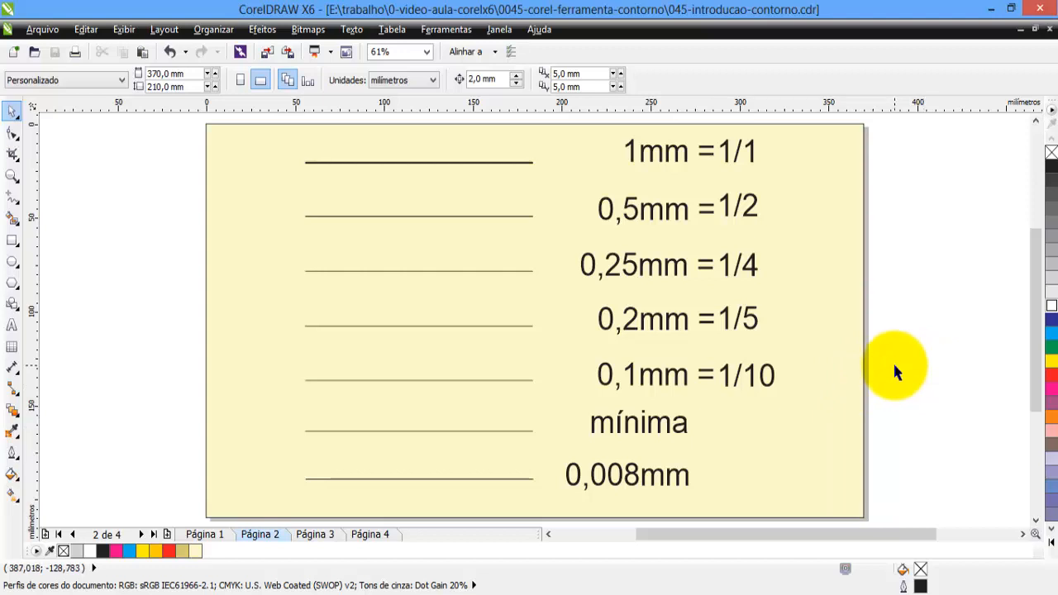
Check the outline width of the line beside the "mínima" label on page 2.
left_click(530, 430)
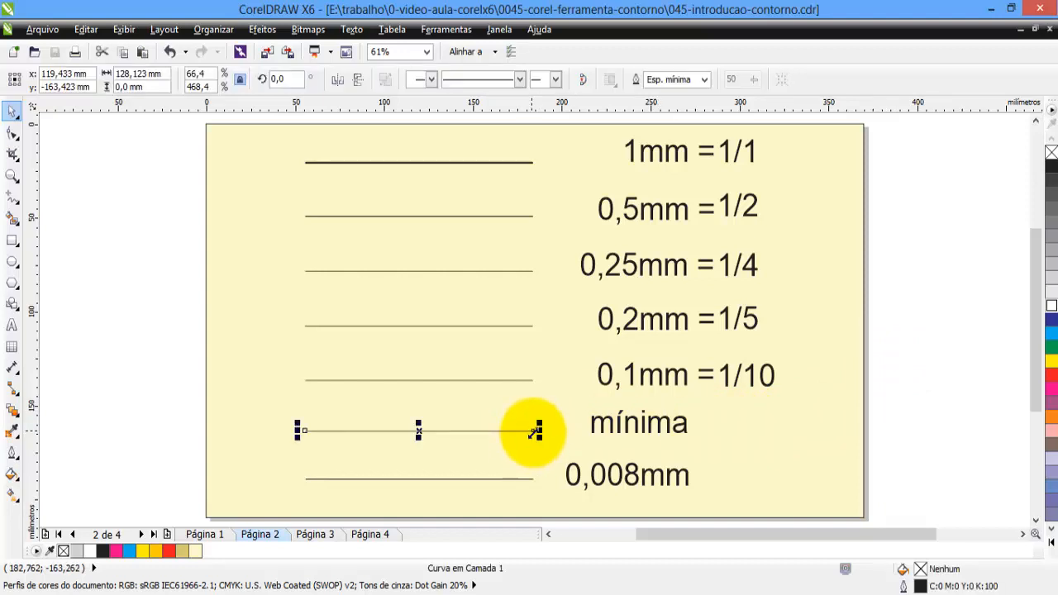
left_click(890, 409)
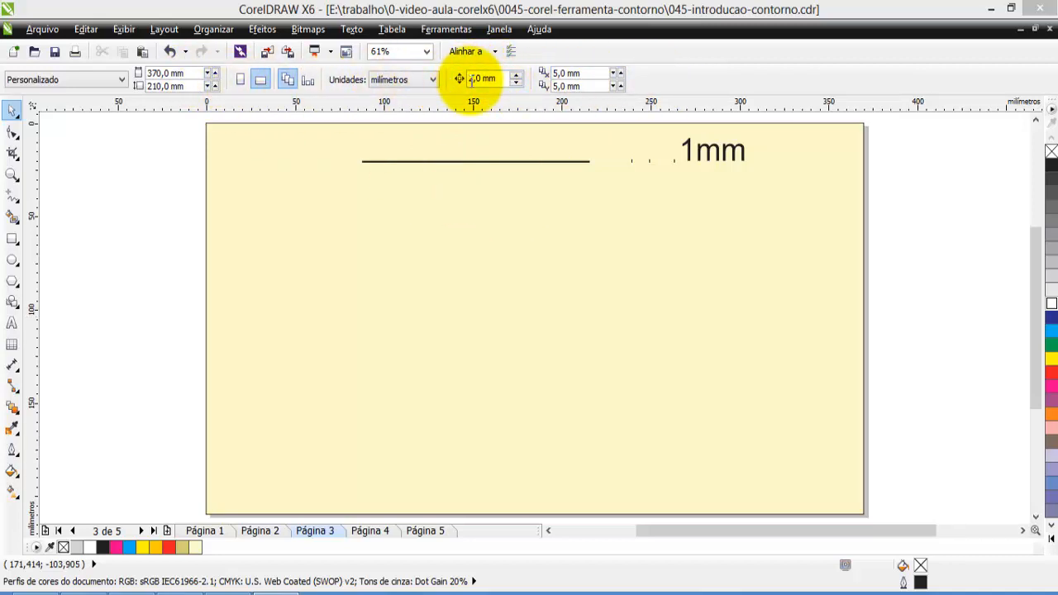
Check the document's nudge distance and the properties of the single line on page 3.
left_click(497, 80)
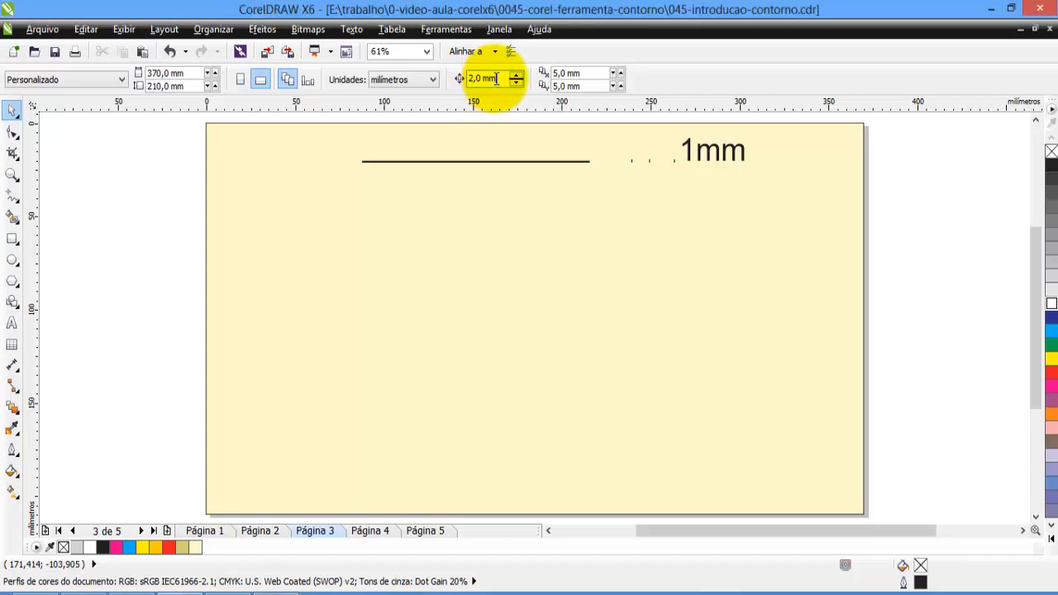
left_click(507, 170)
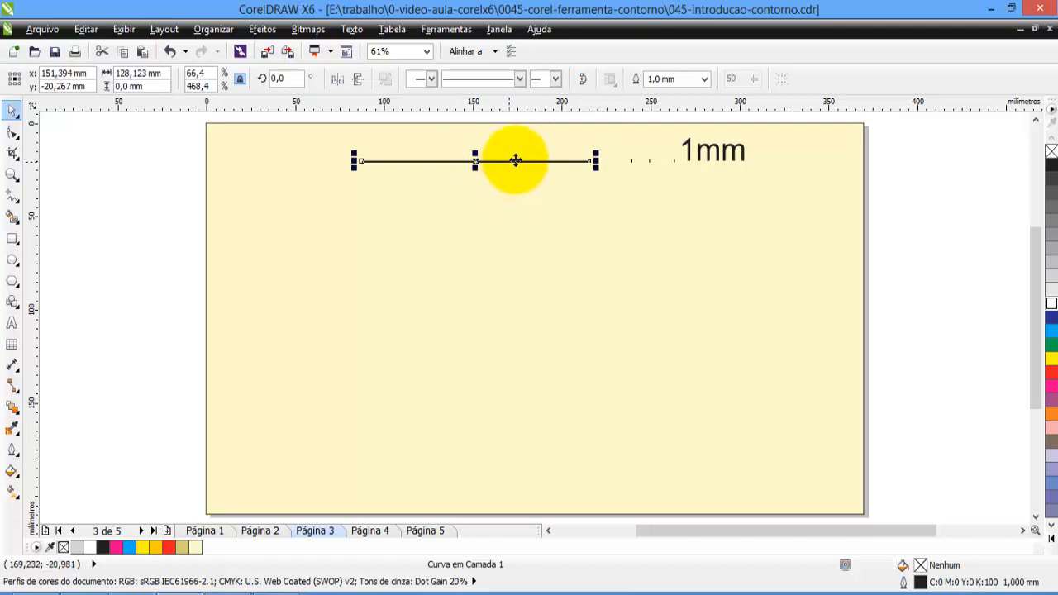
left_click(188, 153)
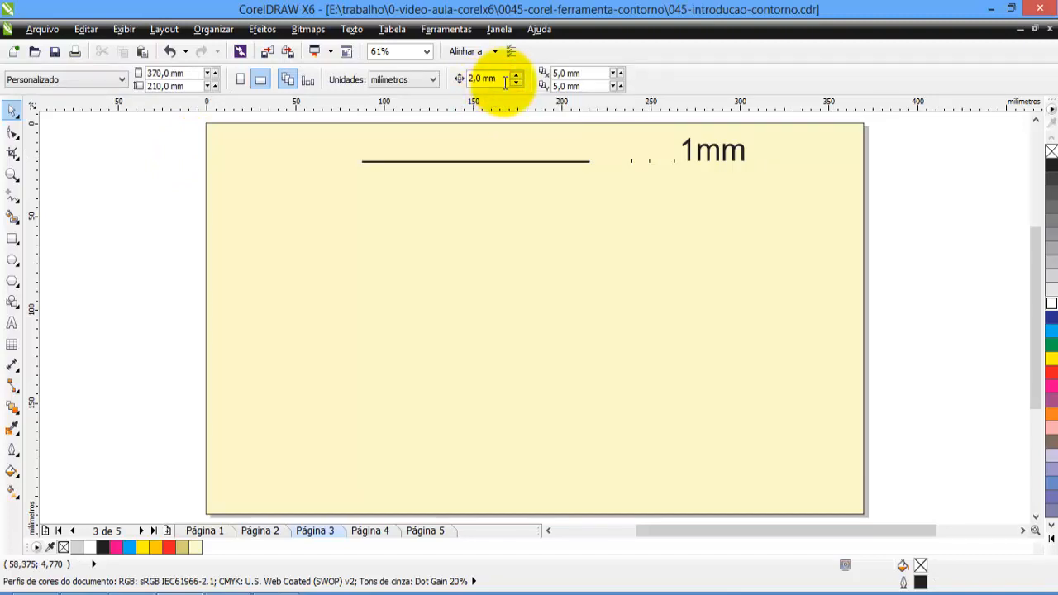
left_click(489, 80)
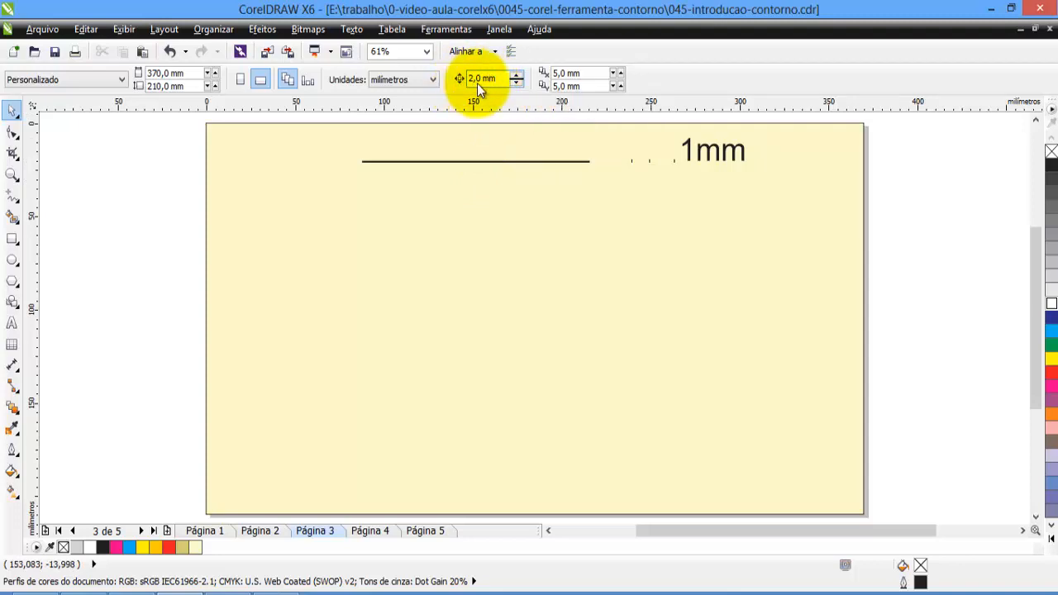
Create nine copies of the line on page 3 below the original, stepping down 2 mm each time.
left_click(484, 164)
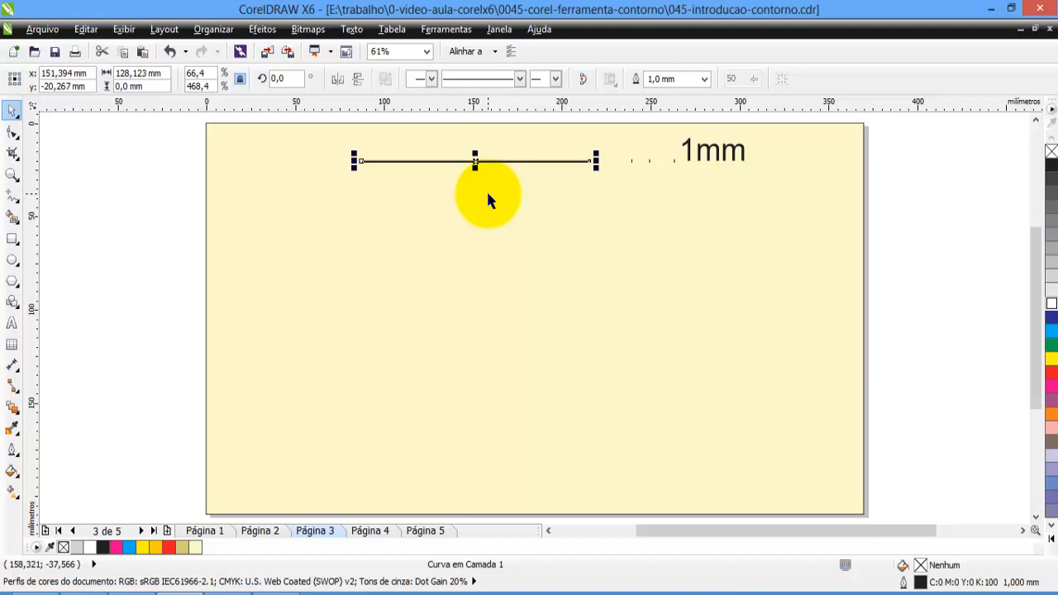
key("shift+Down")
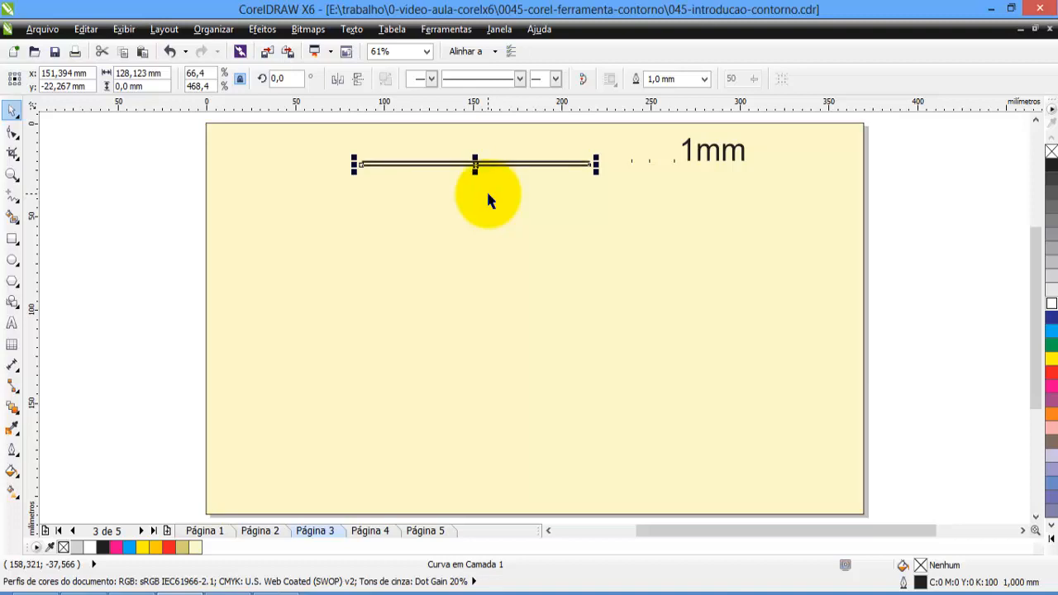
key("shift+Down")
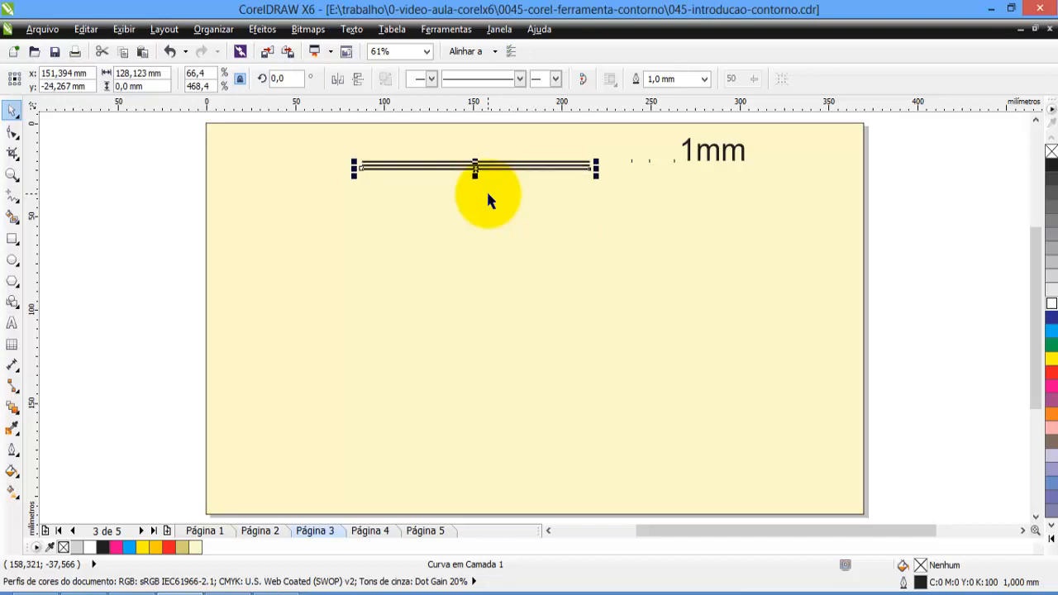
key("shift+Down")
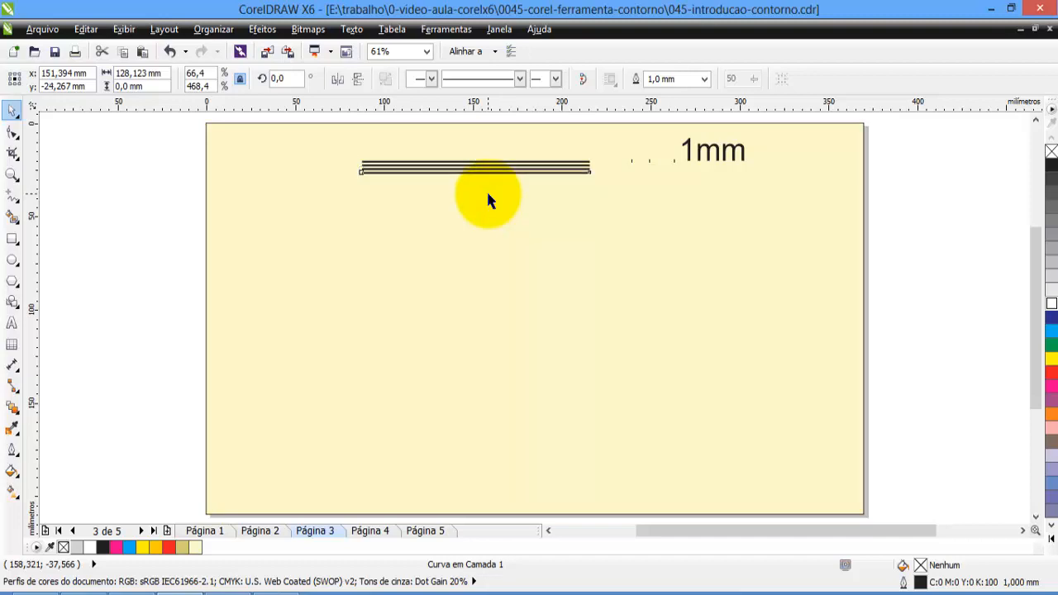
key("shift+Down")
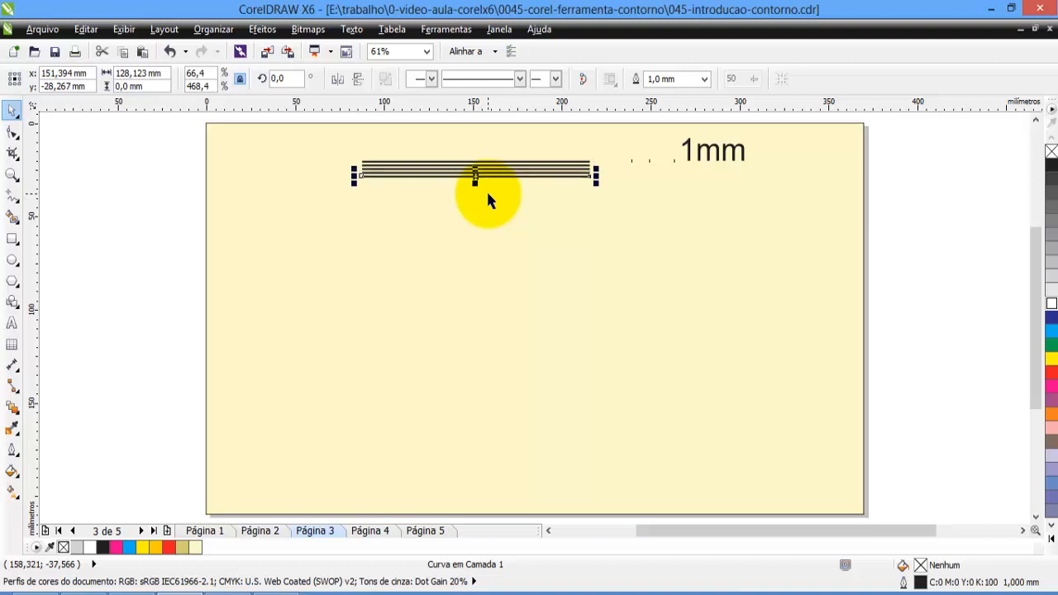
key("shift+Down")
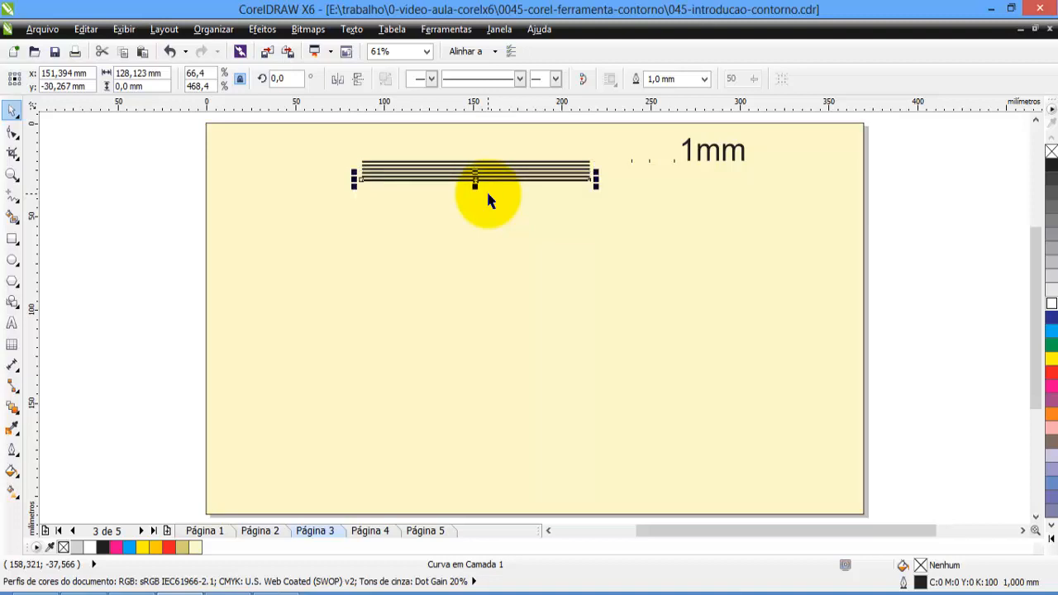
key("shift+Down")
key("shift+Down")
key("shift+Down")
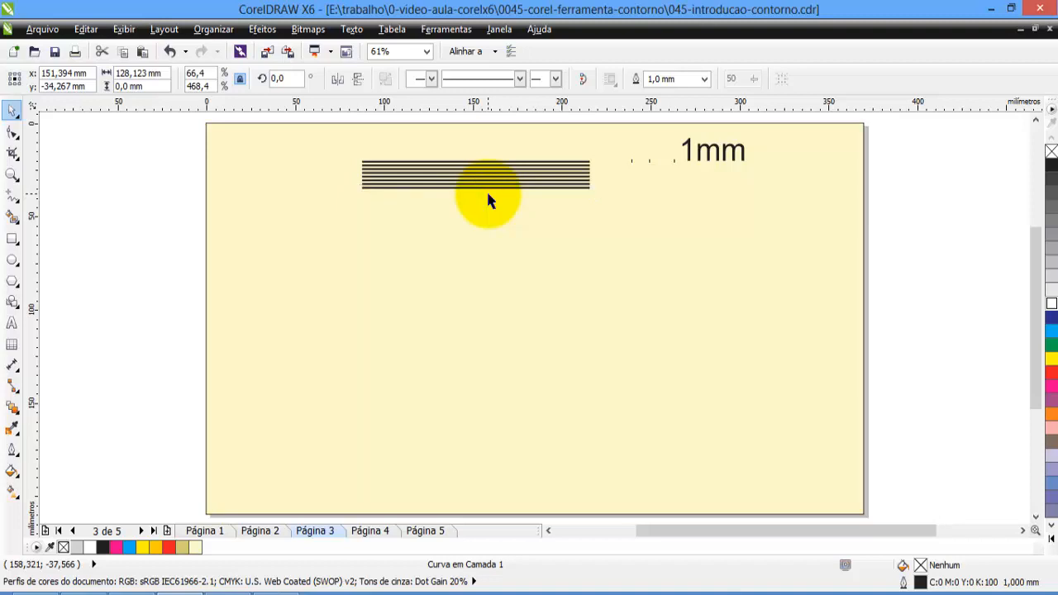
key("shift+Down")
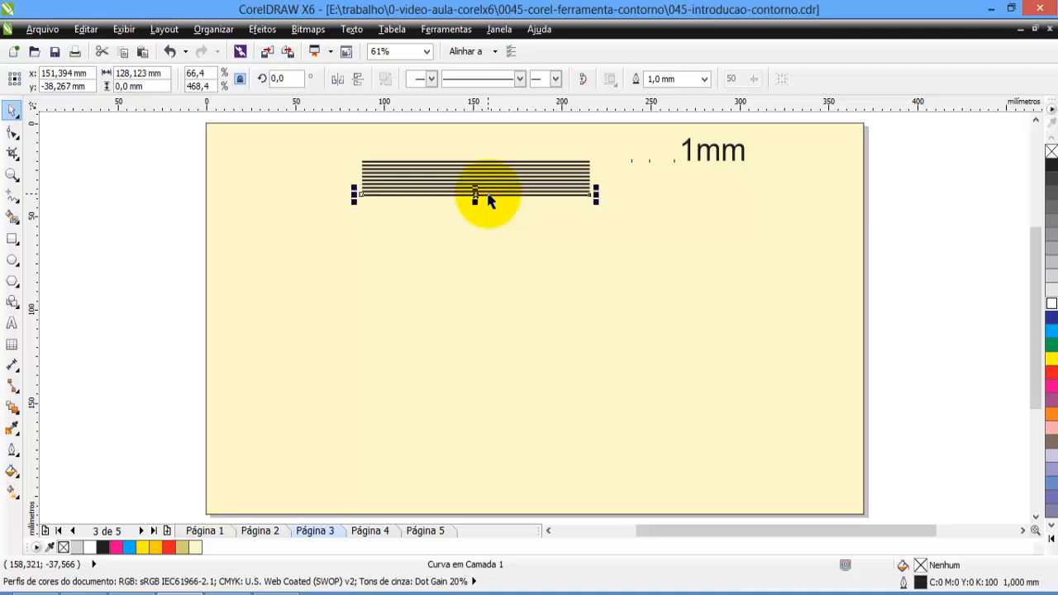
Add three copies of the topmost line above the stack, stepping up 2 mm each time.
left_click(494, 161)
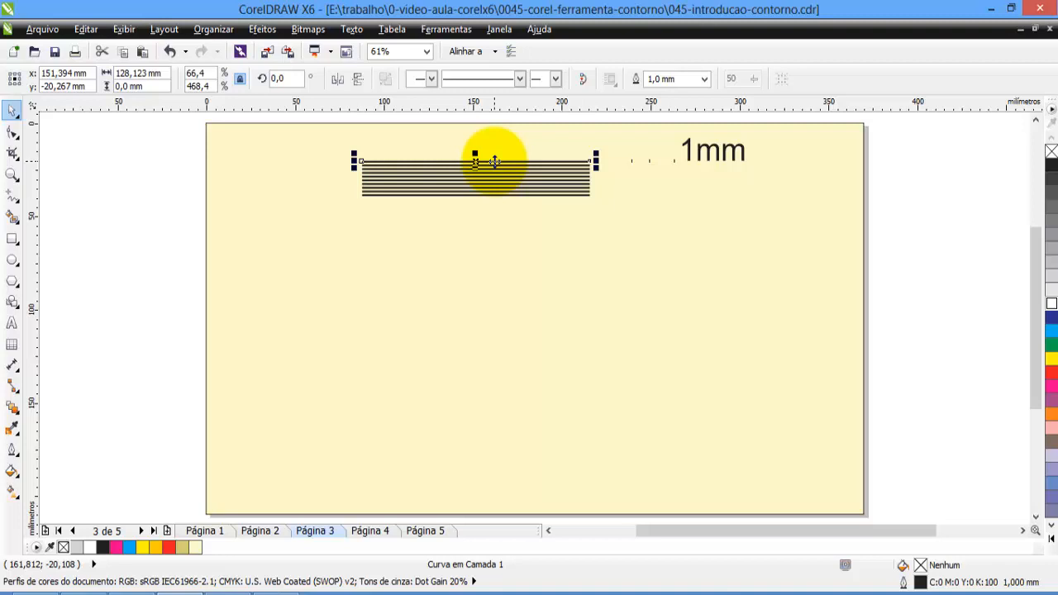
key("shift+Up")
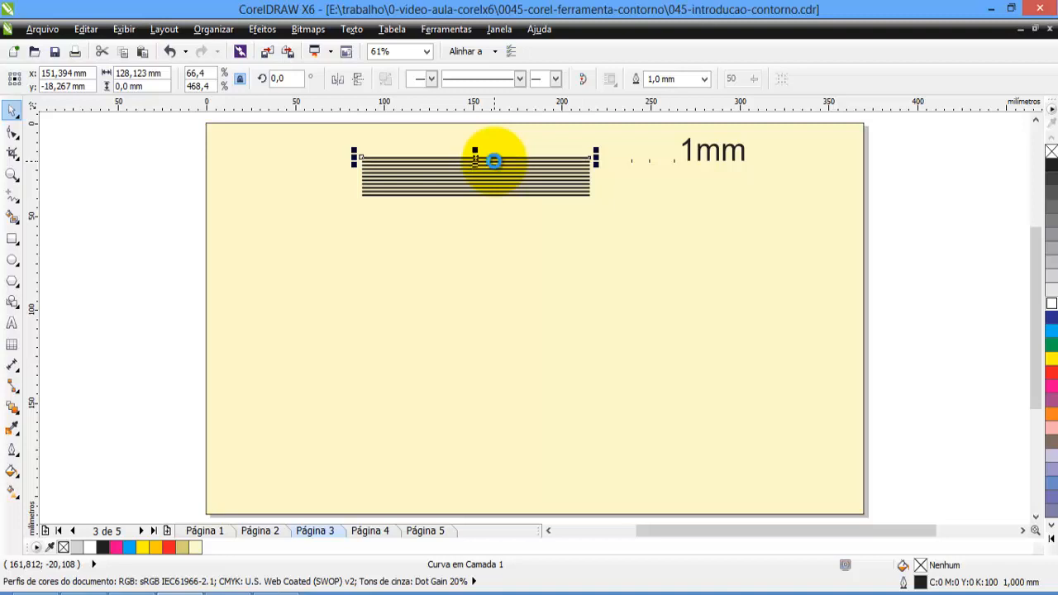
key("shift+Up")
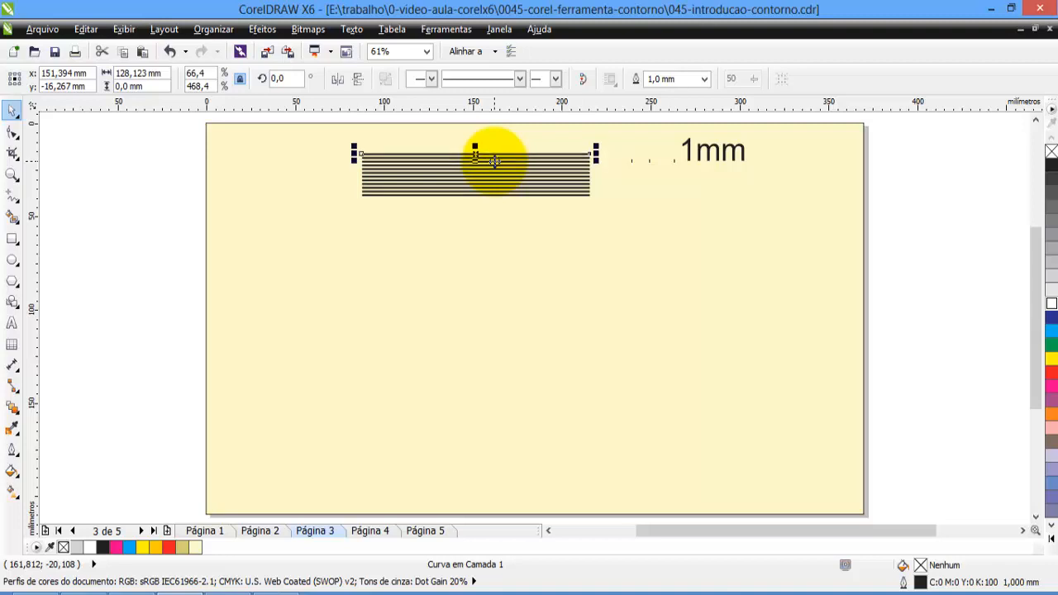
key("shift+Up")
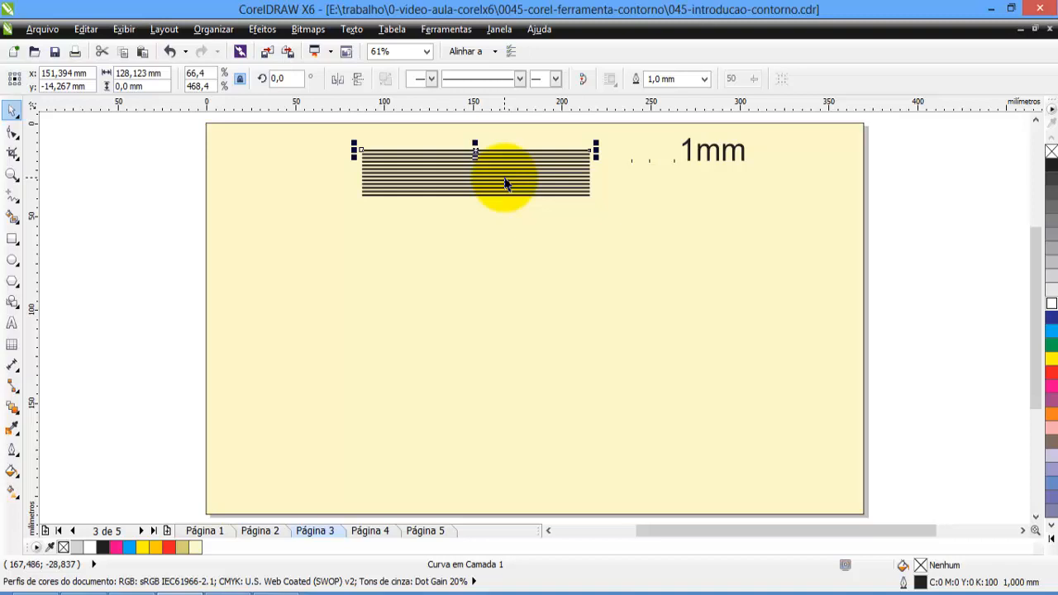
Nudge the topmost line to the left in 2 mm increments and return it to alignment with the stack.
key("Left")
key("Left")
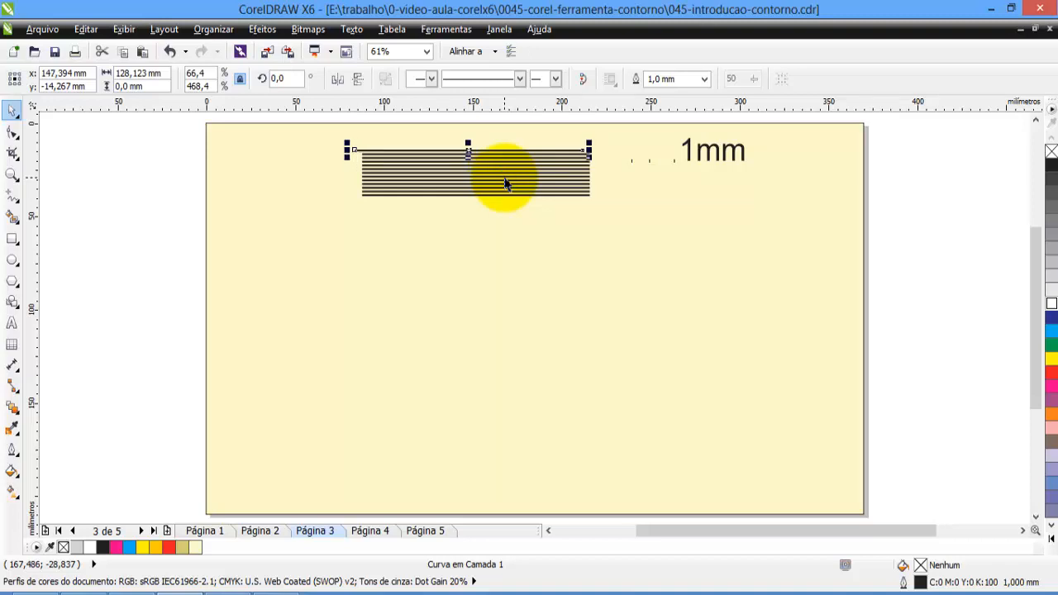
key("Left")
key("Left")
key("Right")
key("Right")
key("Right")
key("Right")
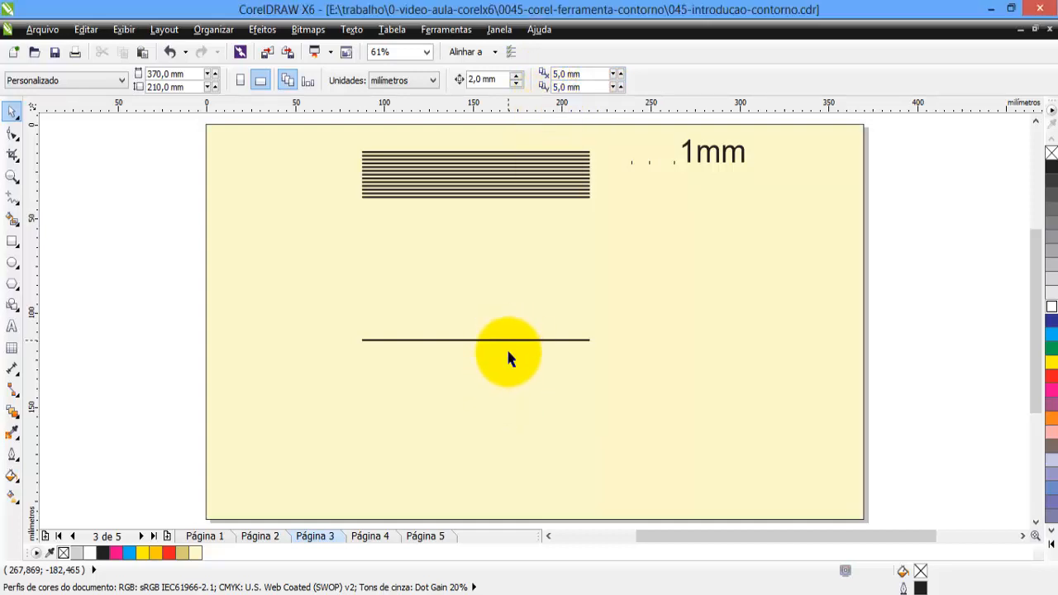
Duplicate the separate line below the stack ten times, offsetting each copy 5 mm right and 5 mm up.
left_click(508, 340)
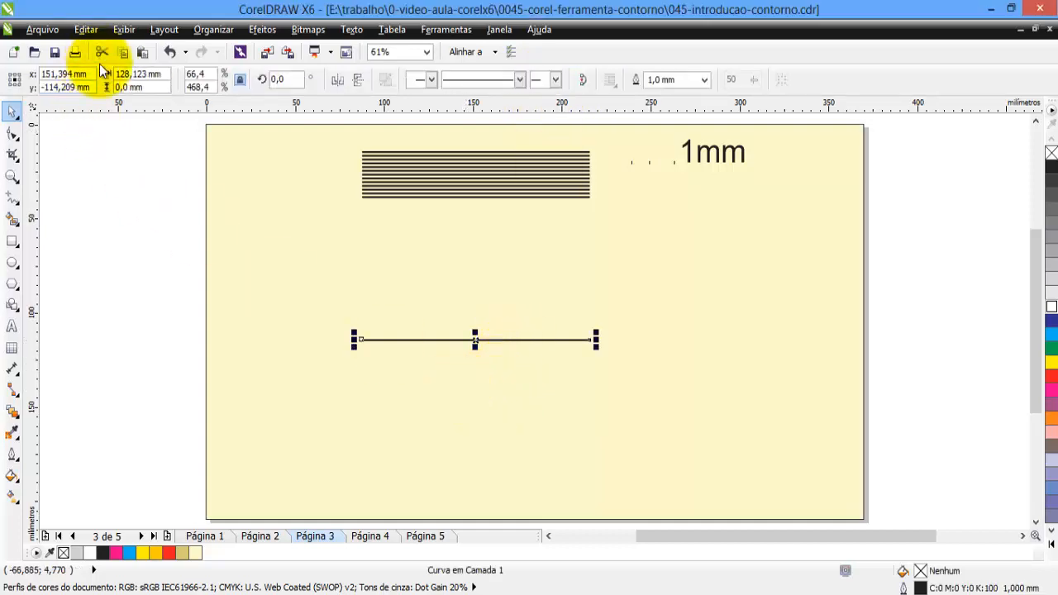
left_click(87, 30)
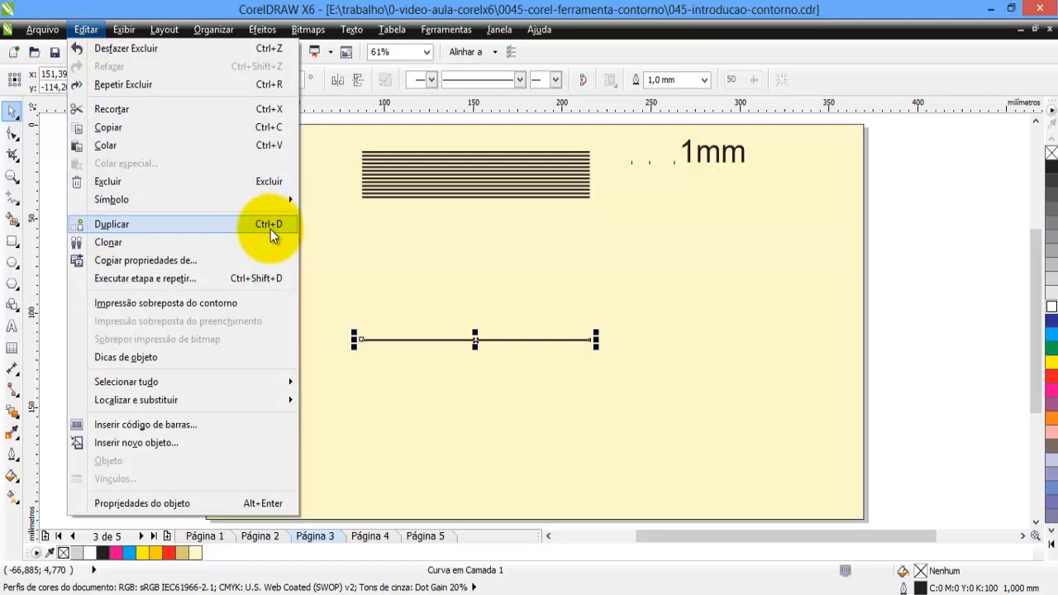
left_click(876, 229)
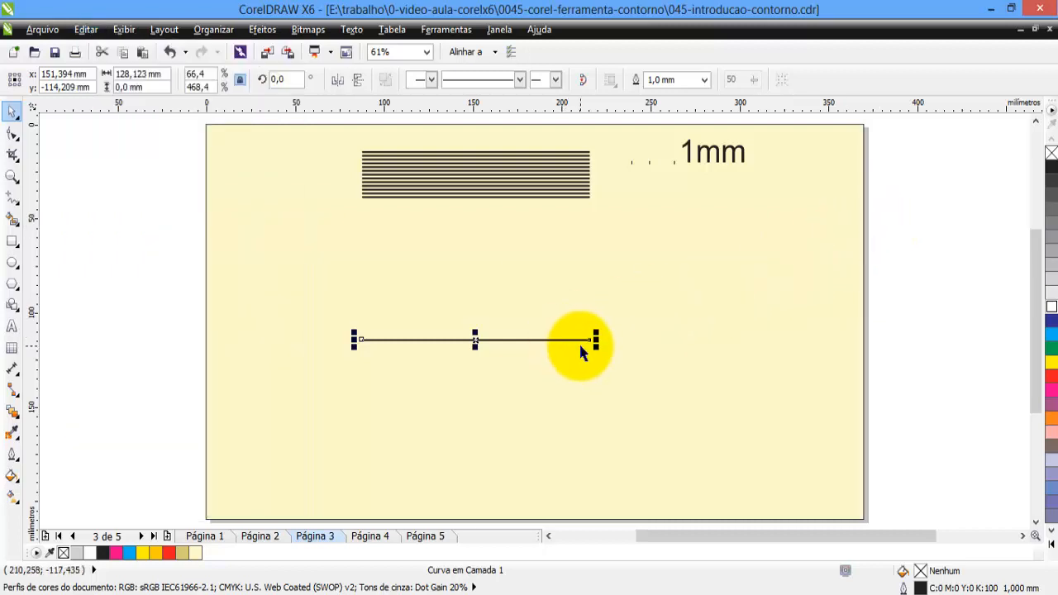
key("ctrl+d")
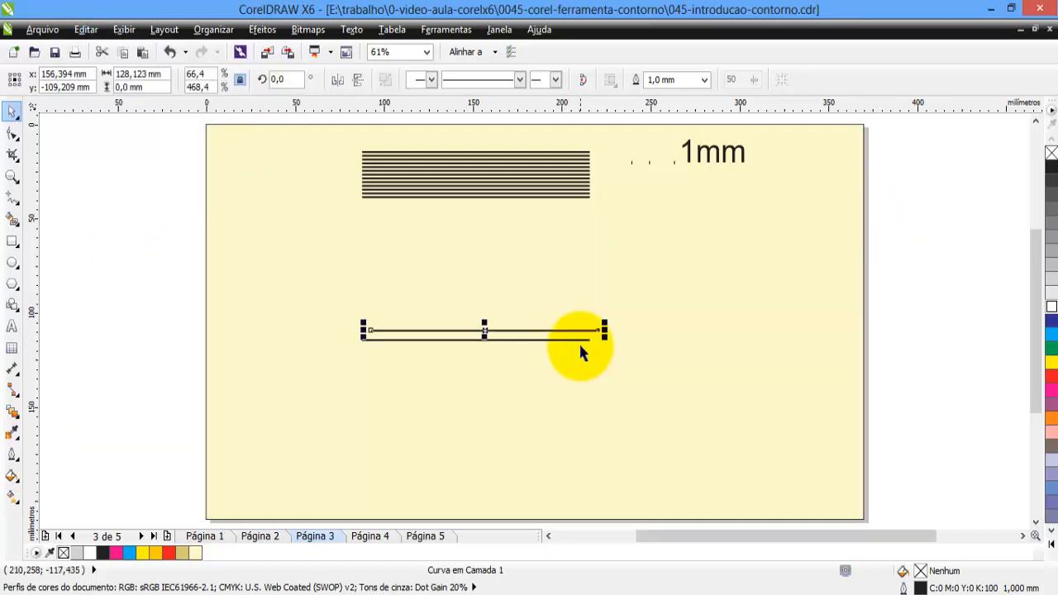
key("ctrl+d")
key("ctrl+d")
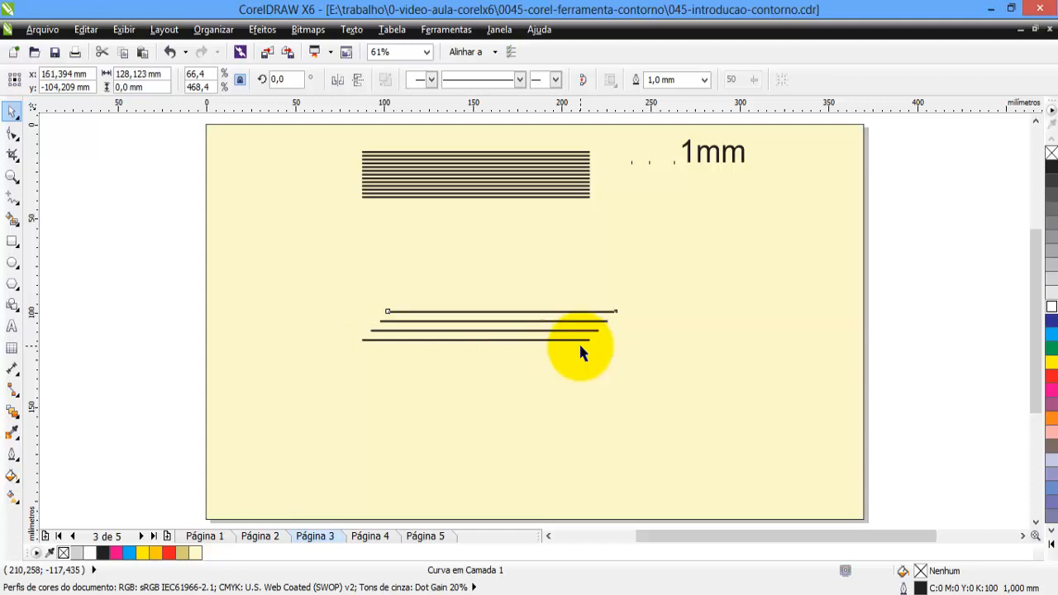
key("ctrl+d")
key("ctrl+d")
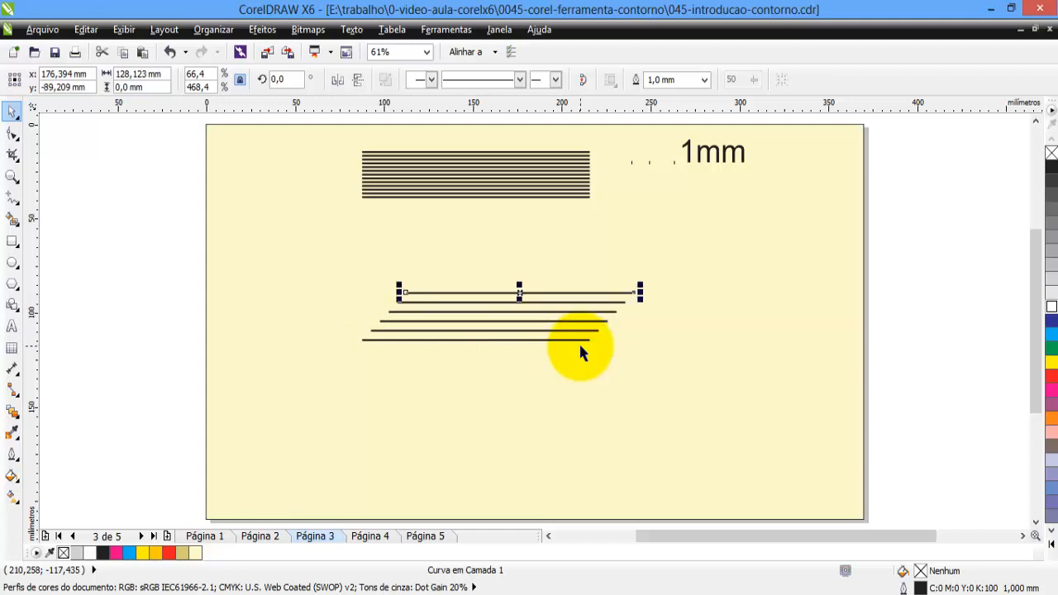
key("ctrl+d")
key("ctrl+d")
key("ctrl+d")
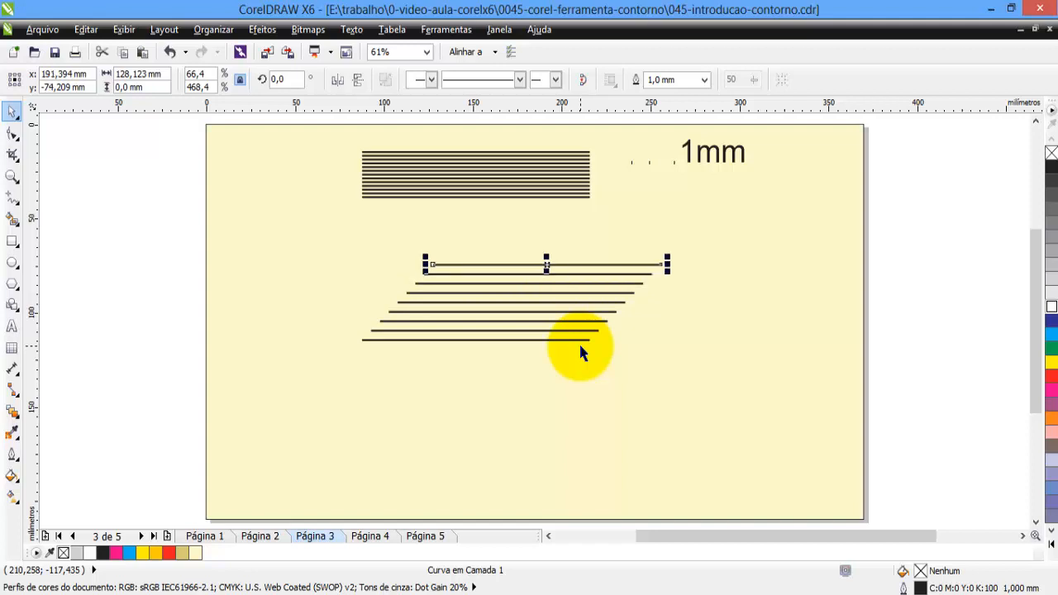
key("ctrl+d")
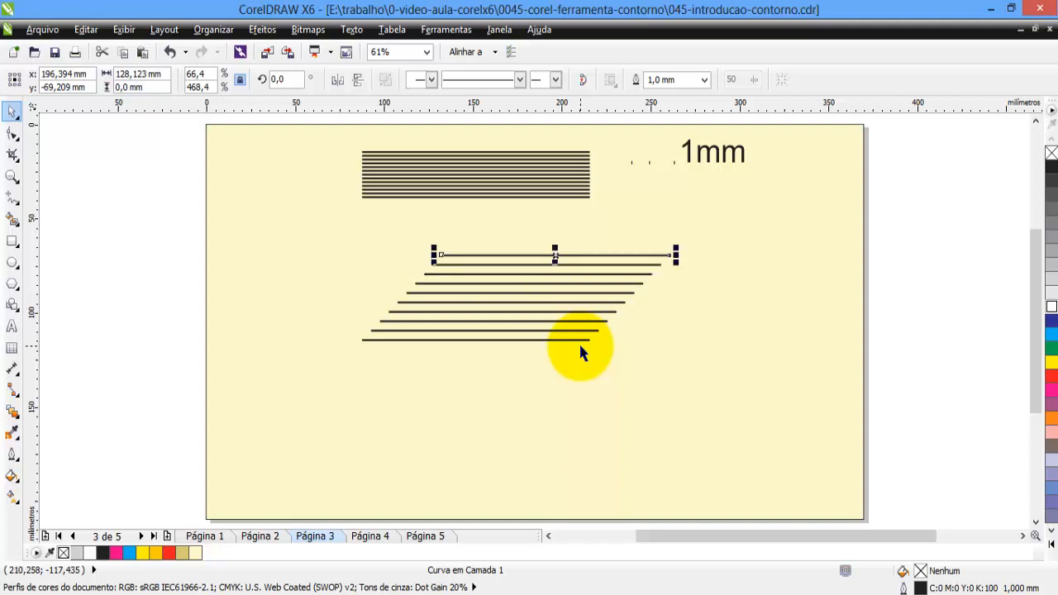
key("ctrl+d")
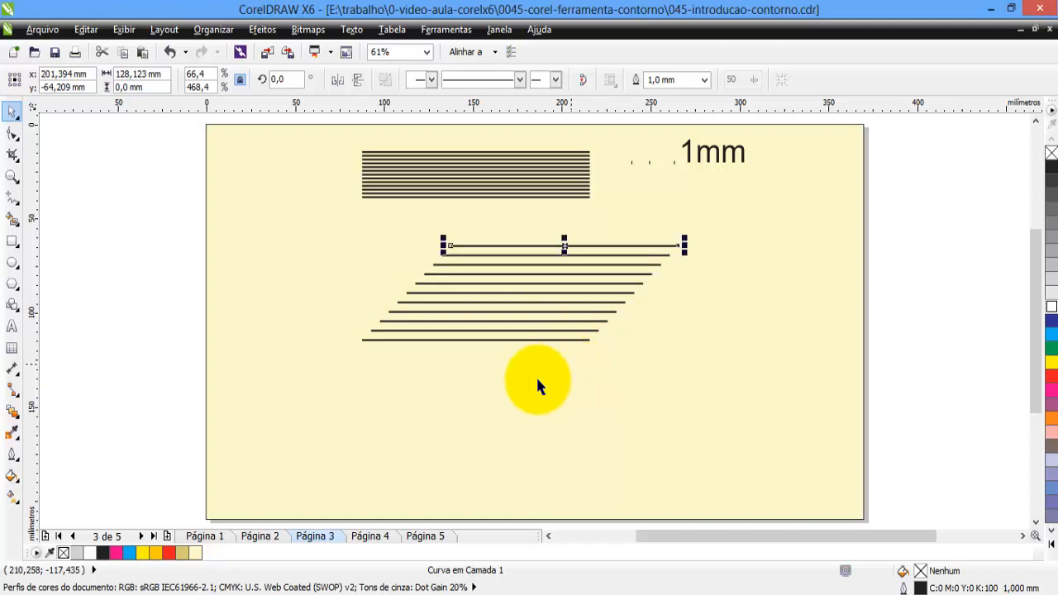
Set the document's duplicate distance to 0 mm horizontally and -5 mm vertically.
left_click(878, 316)
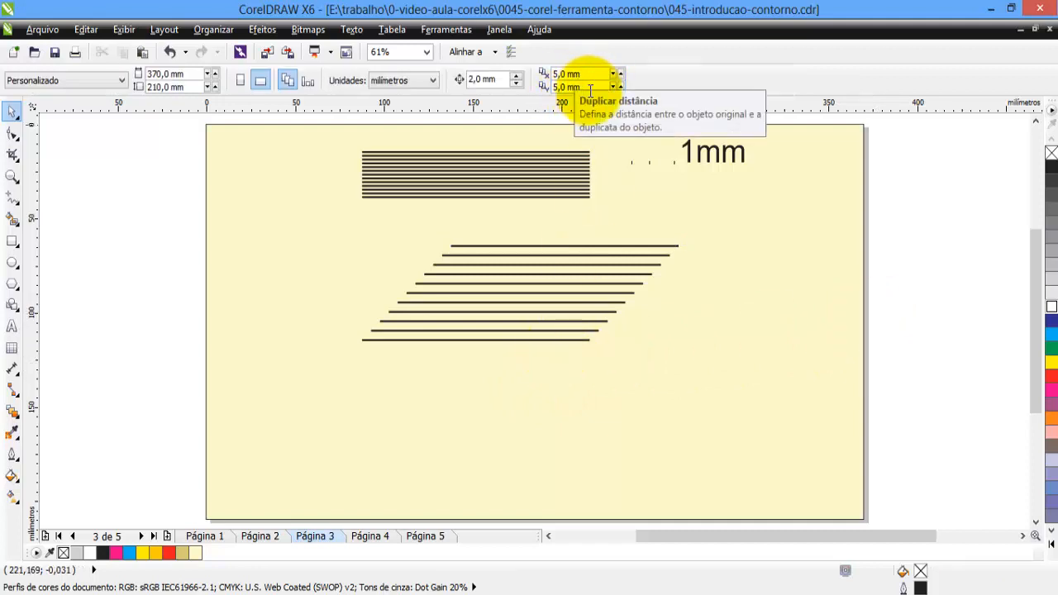
left_click(584, 87)
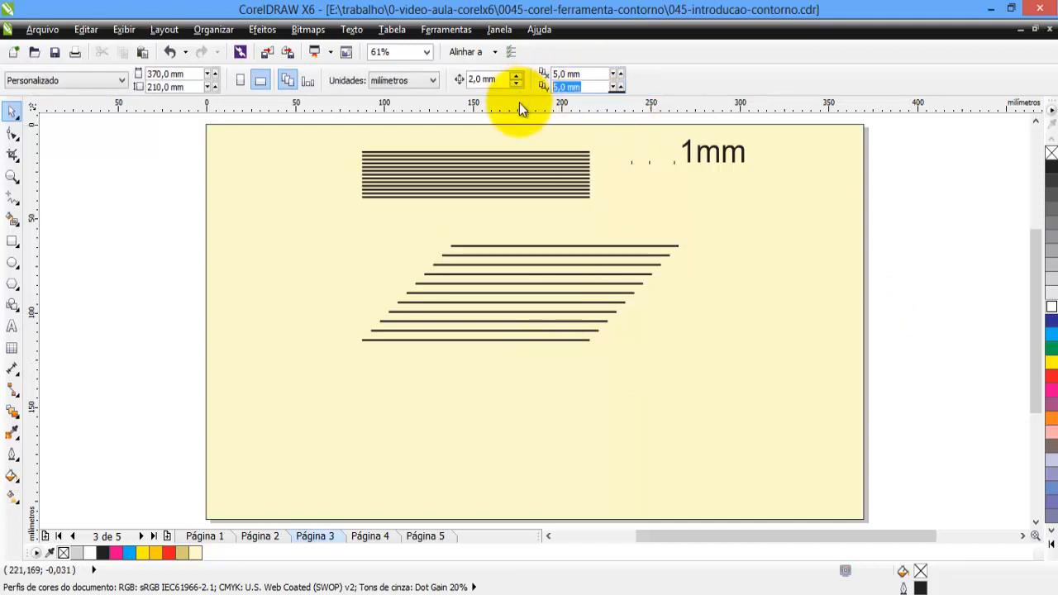
type("-")
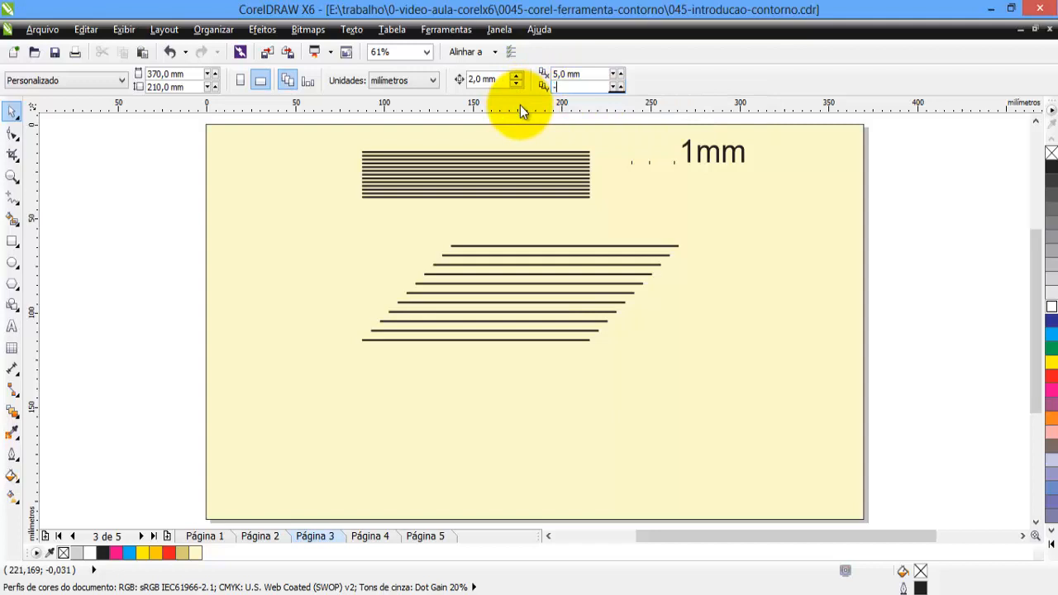
type("5mm")
key("Return")
key("Tab")
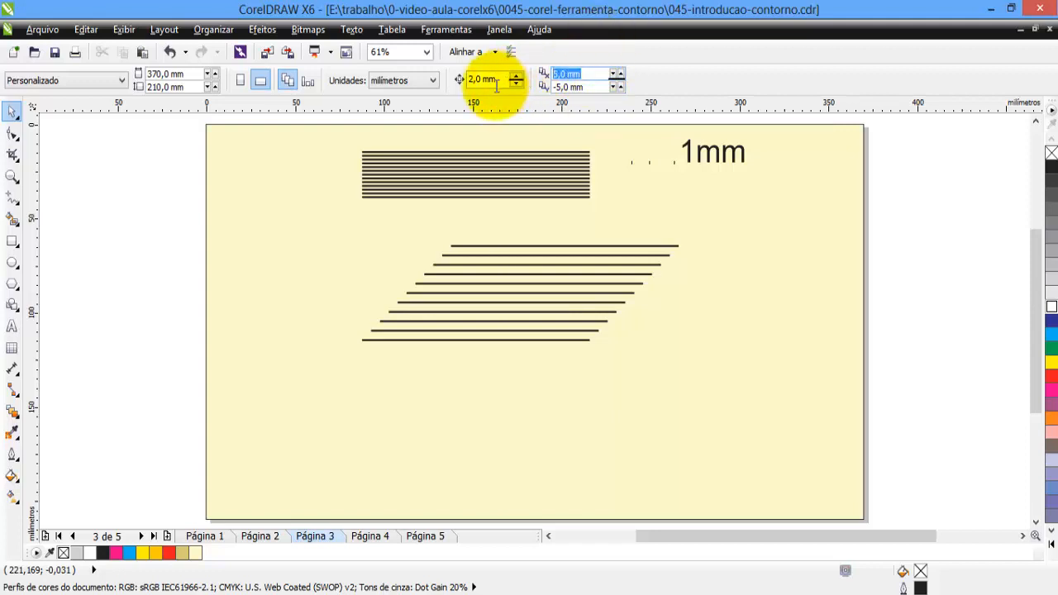
type("0")
key("Return")
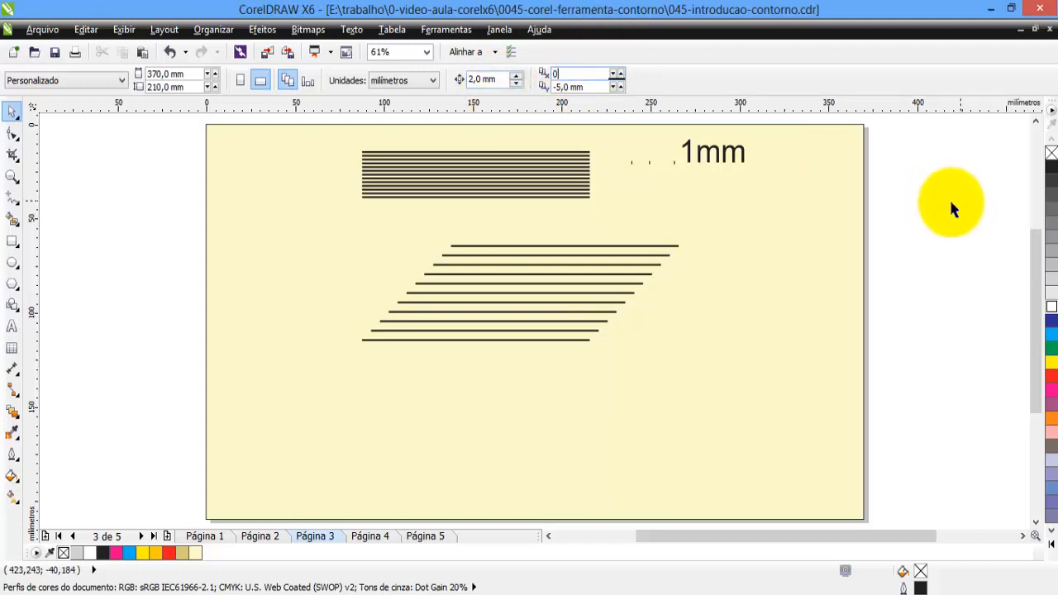
Duplicate the lowest line of the slanted stack repeatedly straight down at 5 mm intervals until the copies near the page's lower edge.
left_click(559, 340)
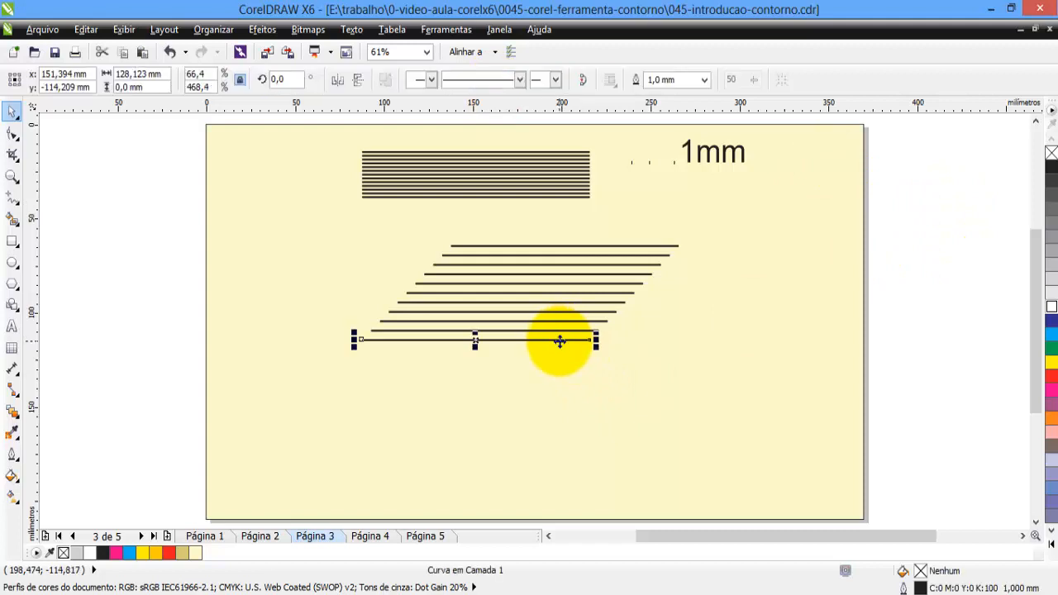
left_click(928, 314)
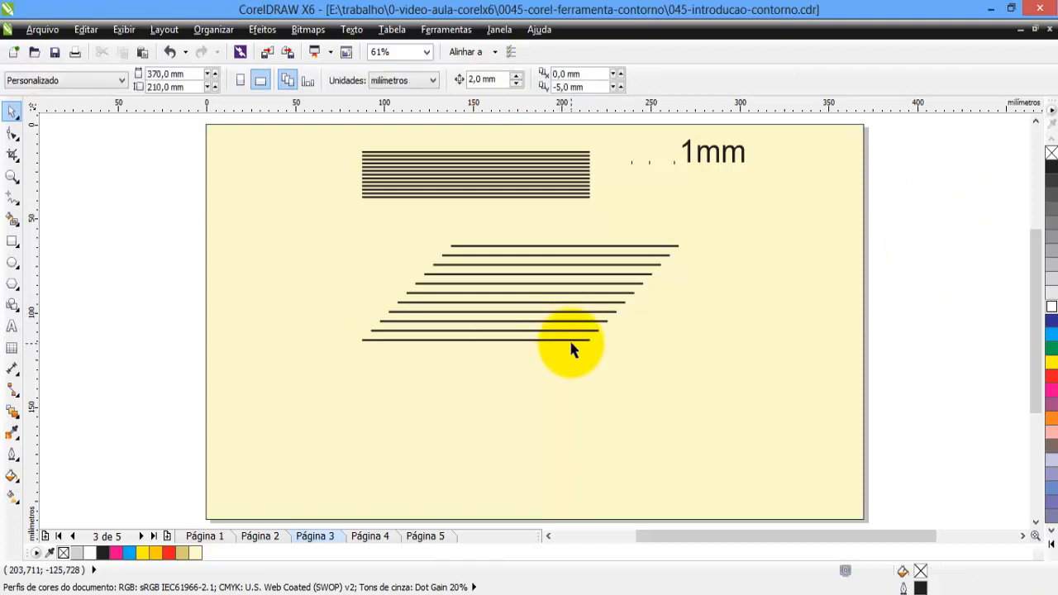
left_click(571, 340)
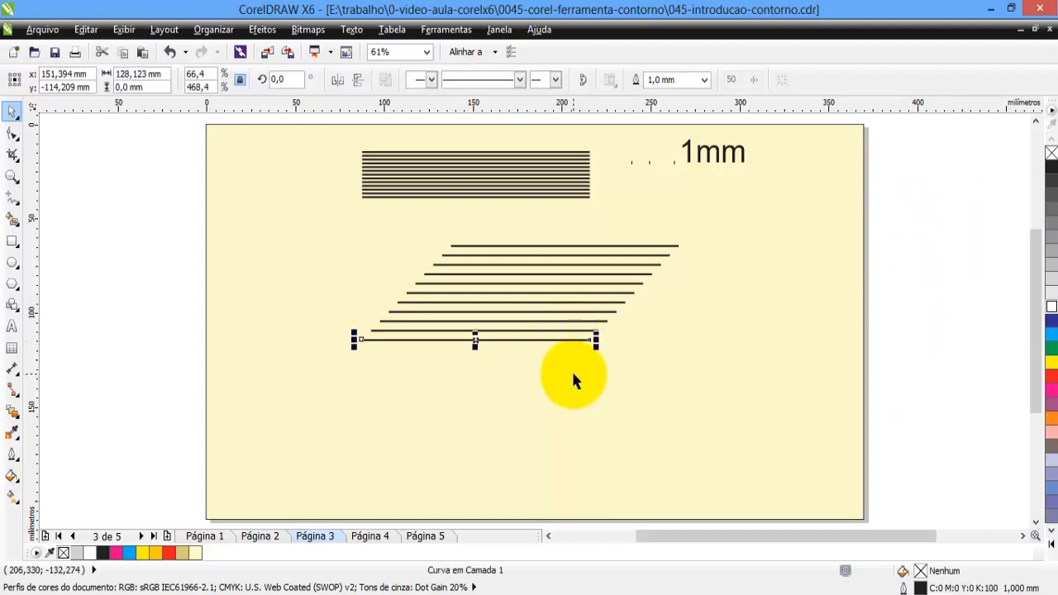
key("ctrl+d")
key("ctrl+d")
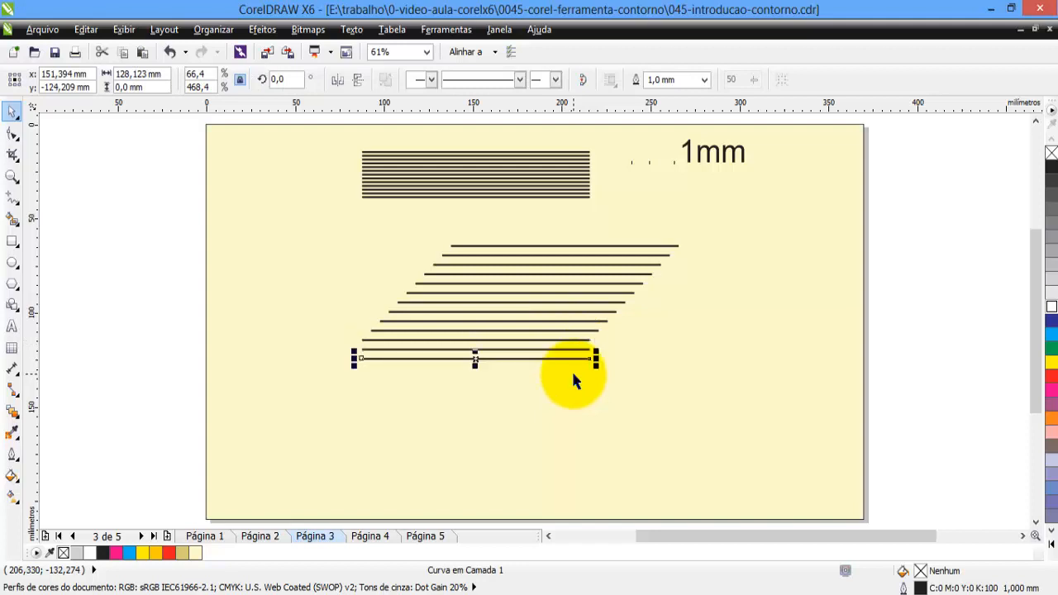
key("ctrl+d")
key("ctrl+d")
key("ctrl+d")
key("ctrl+d")
key("ctrl+d")
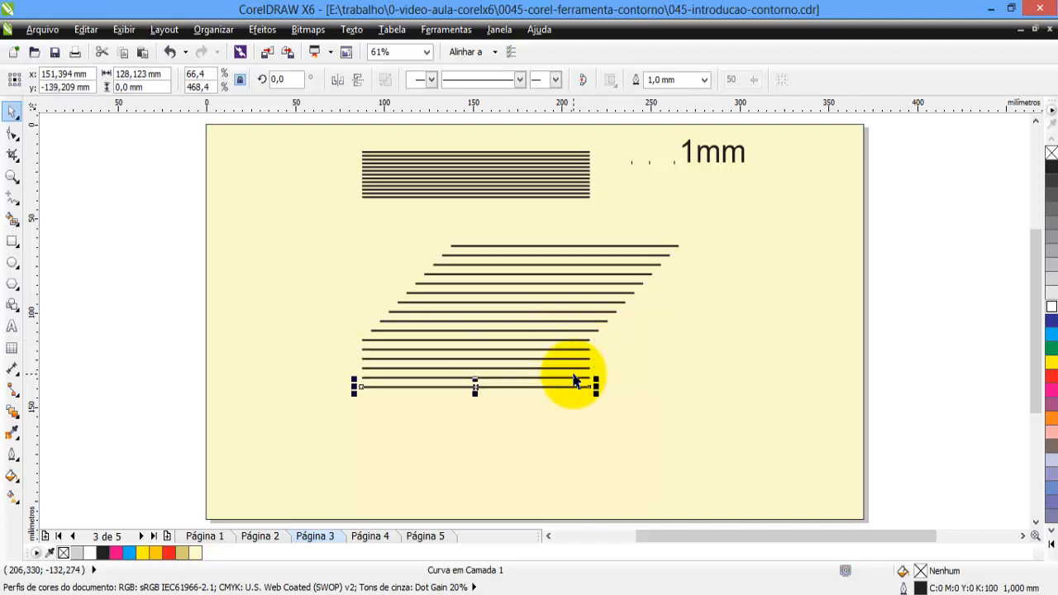
key("ctrl+d")
key("ctrl+d")
key("ctrl+d")
key("ctrl+d")
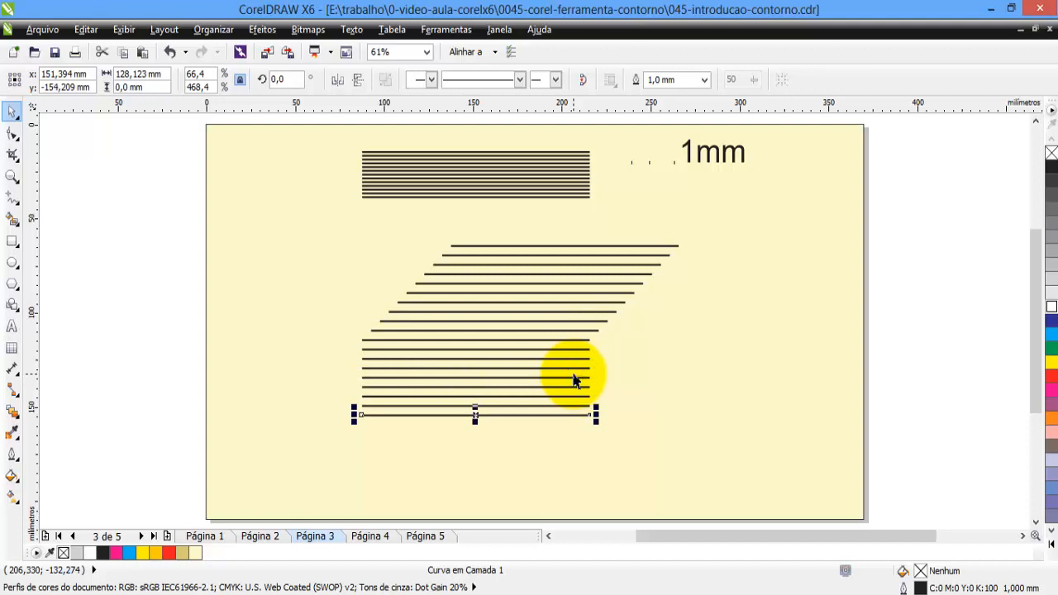
key("ctrl+d")
key("ctrl+d")
key("ctrl+d")
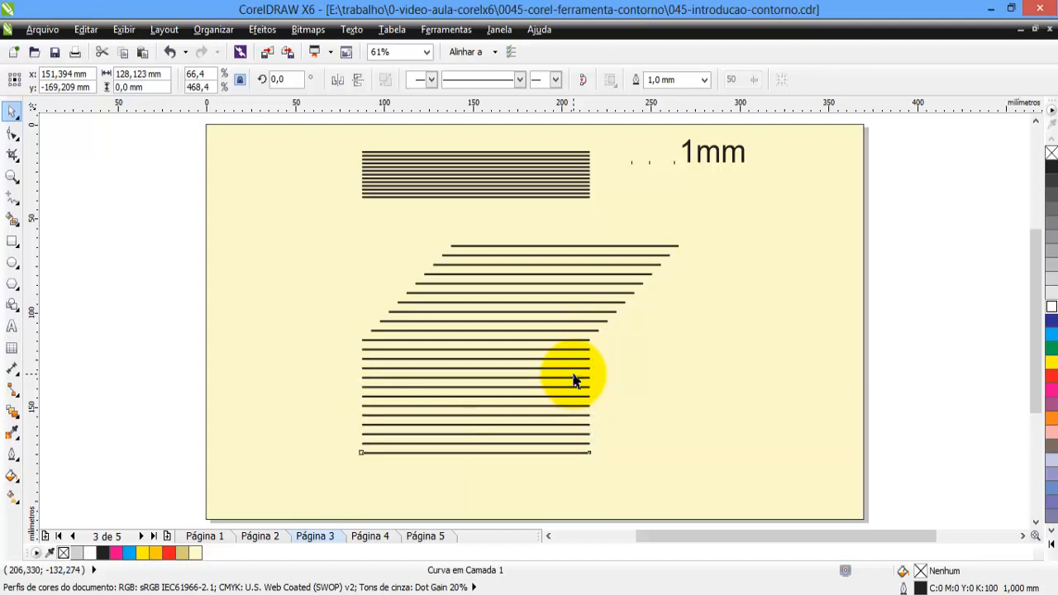
key("ctrl+d")
key("ctrl+d")
key("ctrl+d")
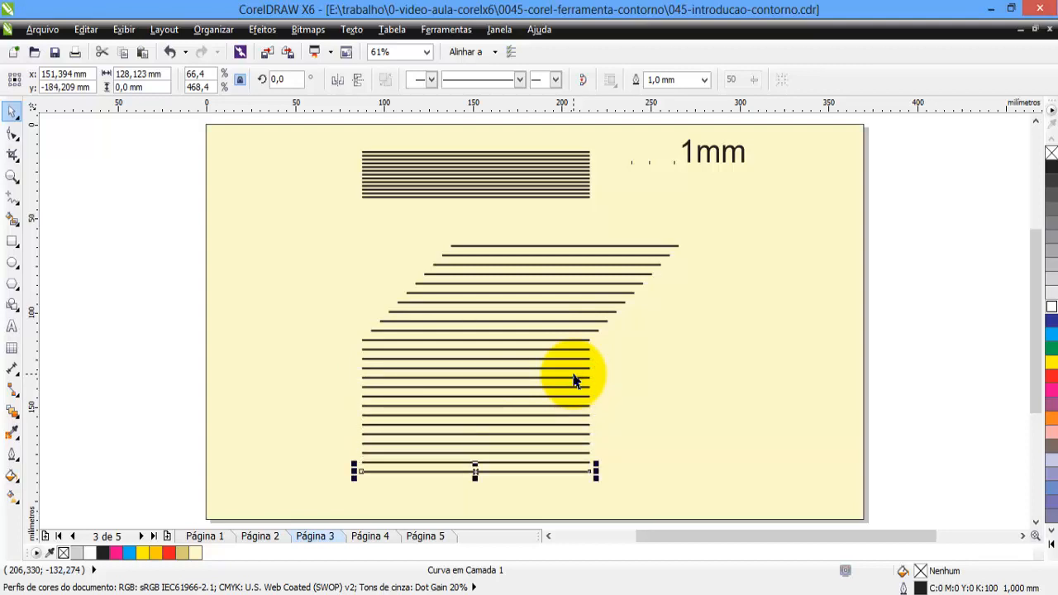
key("ctrl+d")
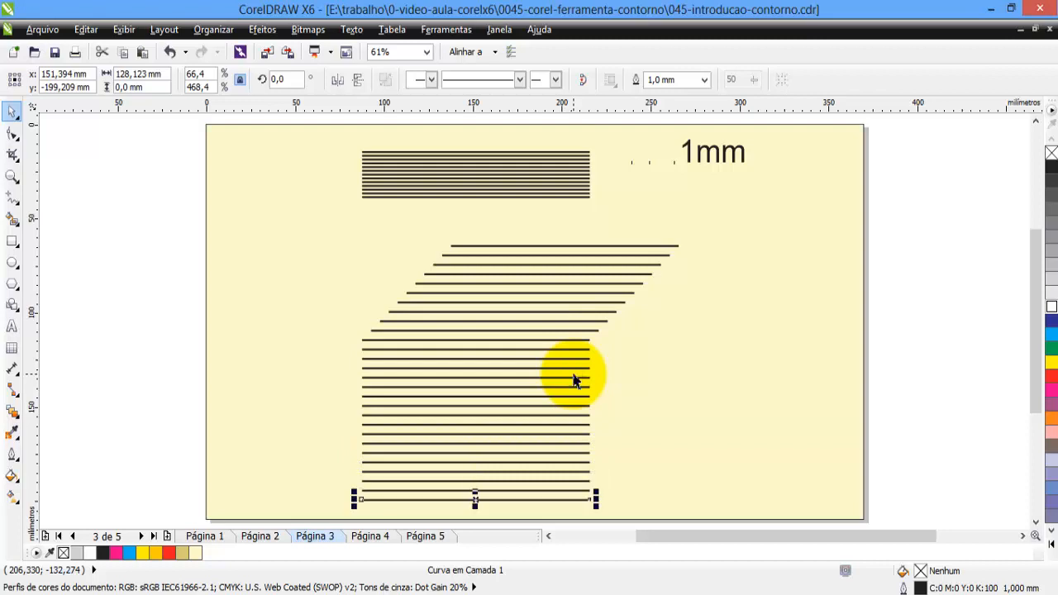
key("ctrl+d")
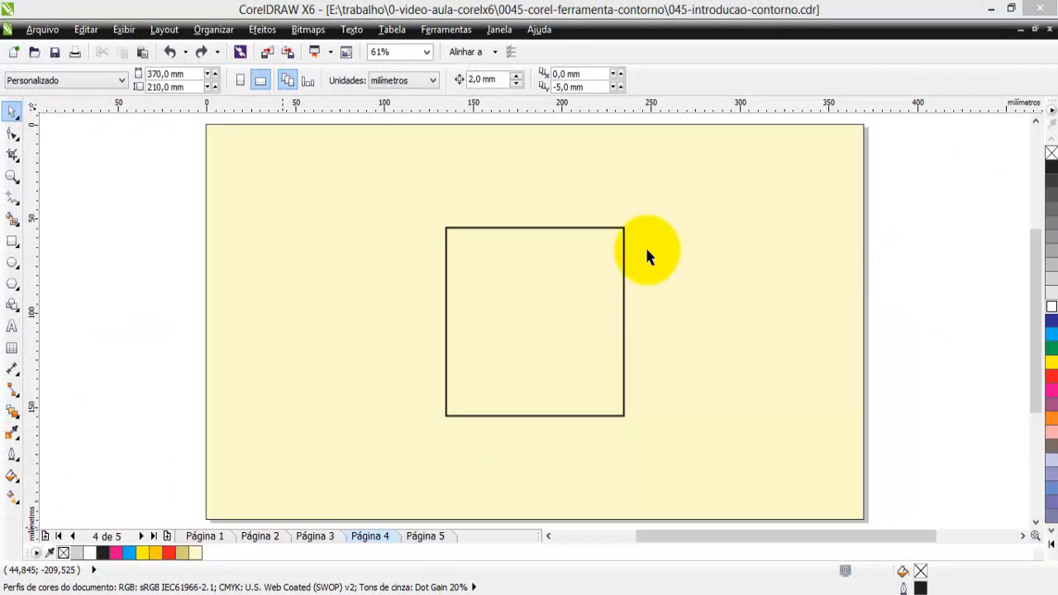
On page 4, duplicate the 100 mm square in place and resize the copy to 98 mm with proportions locked.
left_click(568, 227)
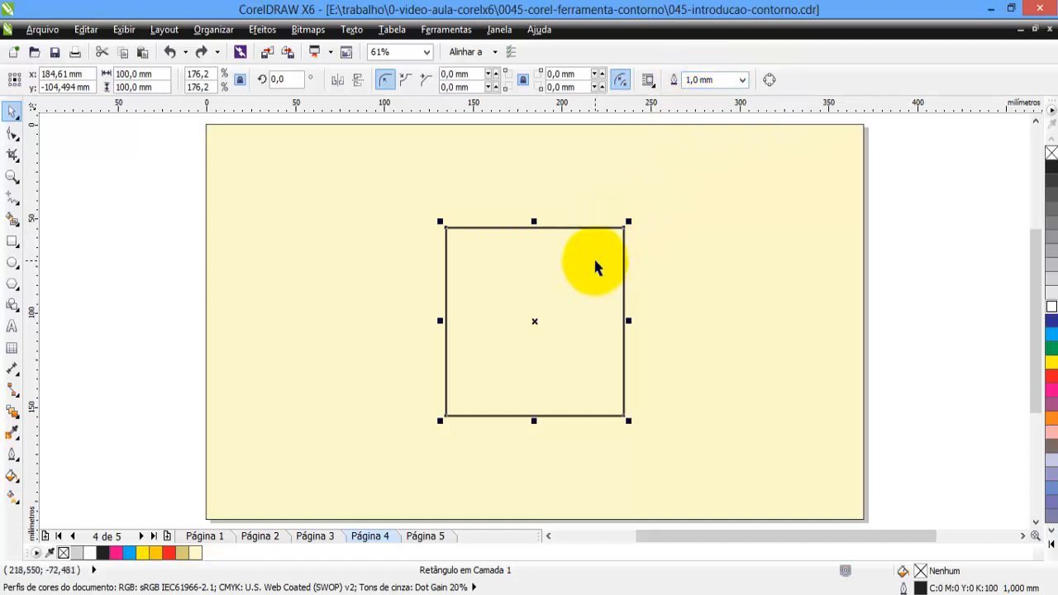
key("ctrl+s")
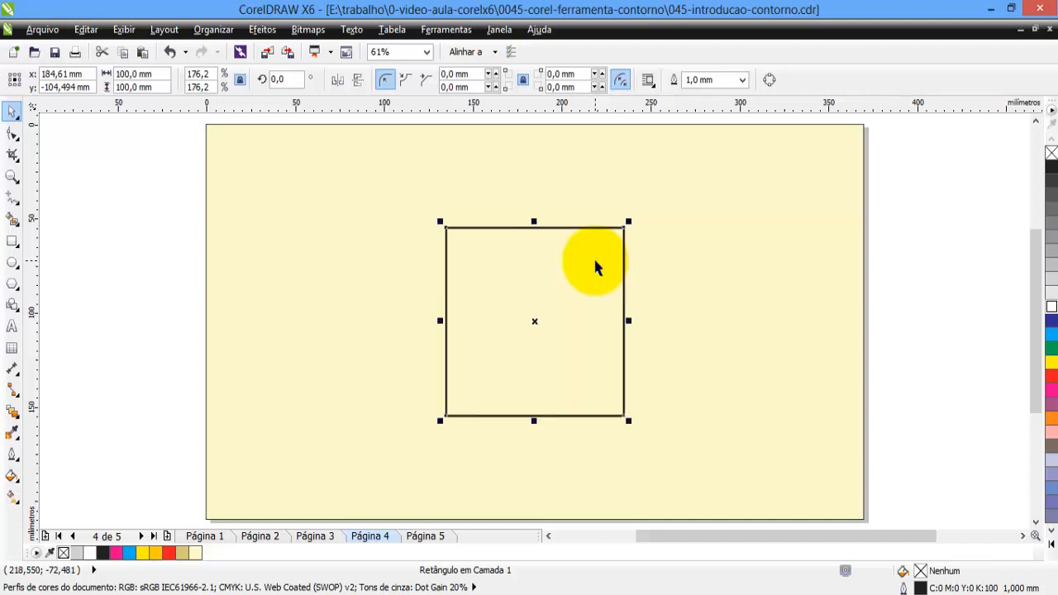
double_click(136, 74)
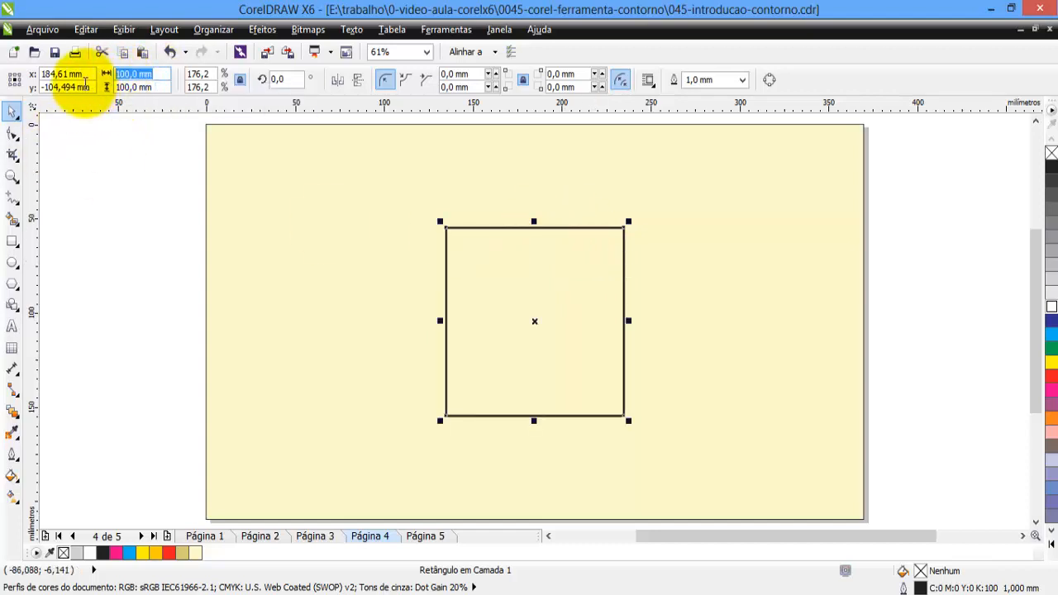
type("9")
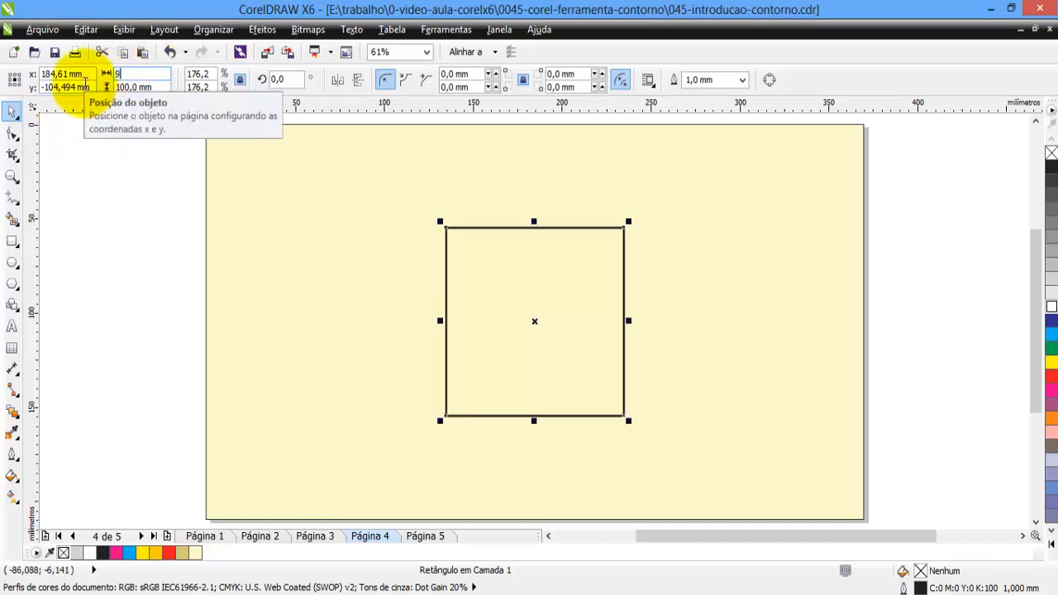
type("8")
key("Return")
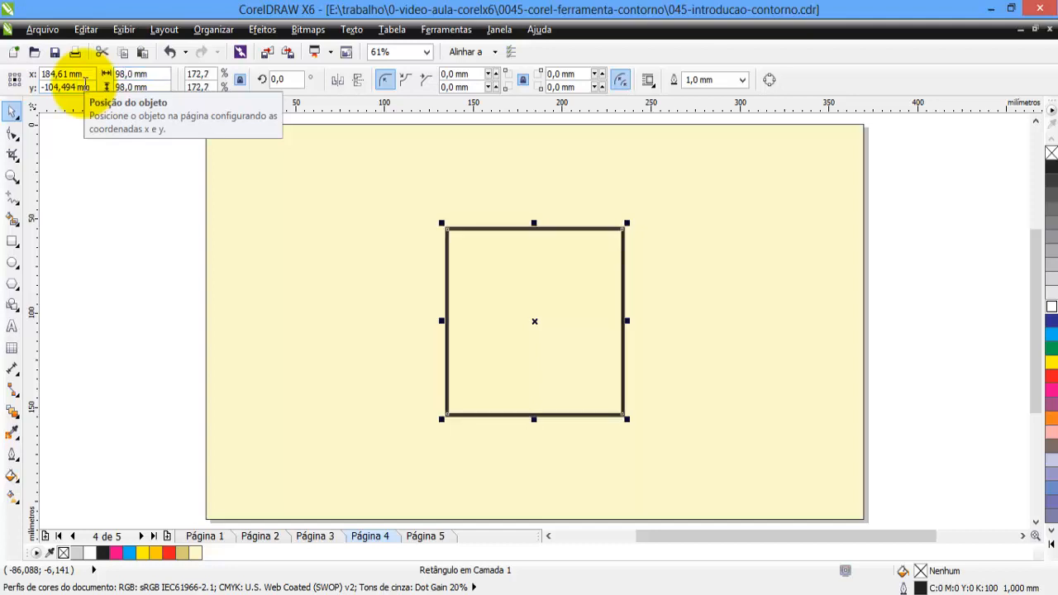
Zoom in on the squares' upper-right corner and examine how the outer and inner outlines meet.
left_click(11, 176)
left_click_drag(586, 209, 633, 248)
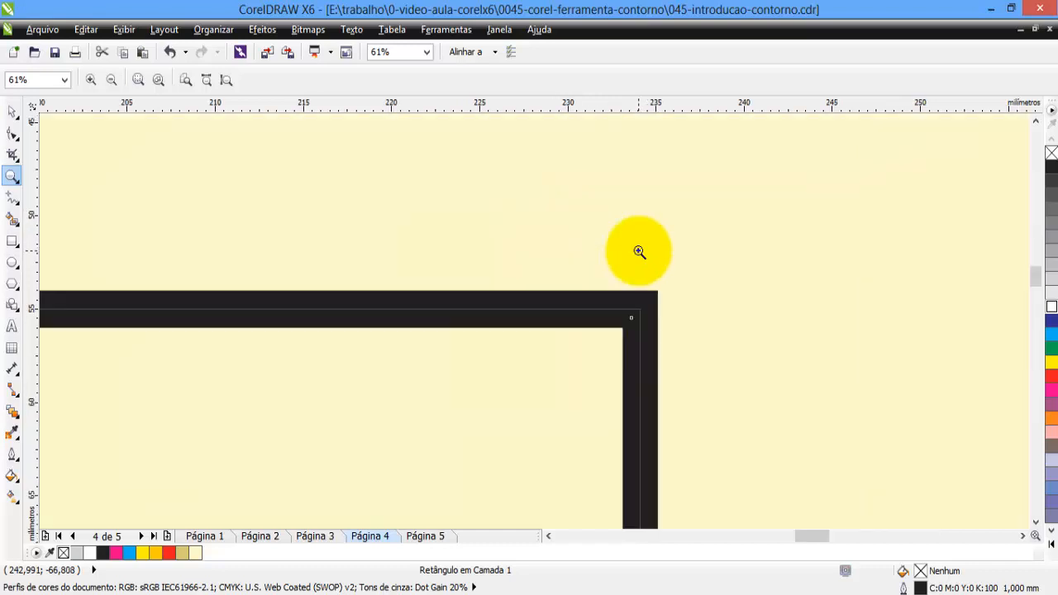
key("space")
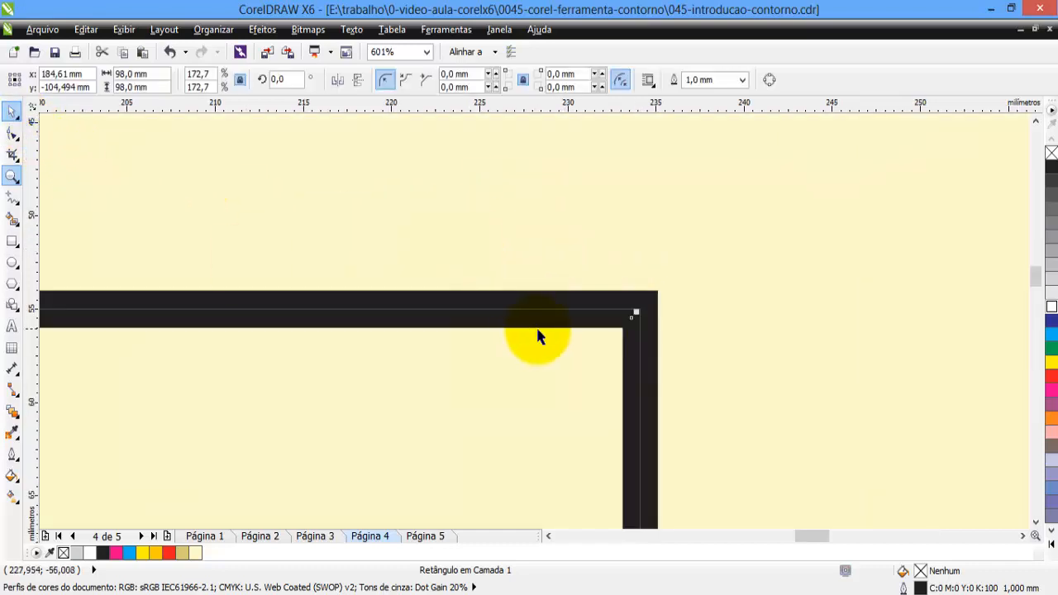
left_click(539, 239)
left_click(606, 325)
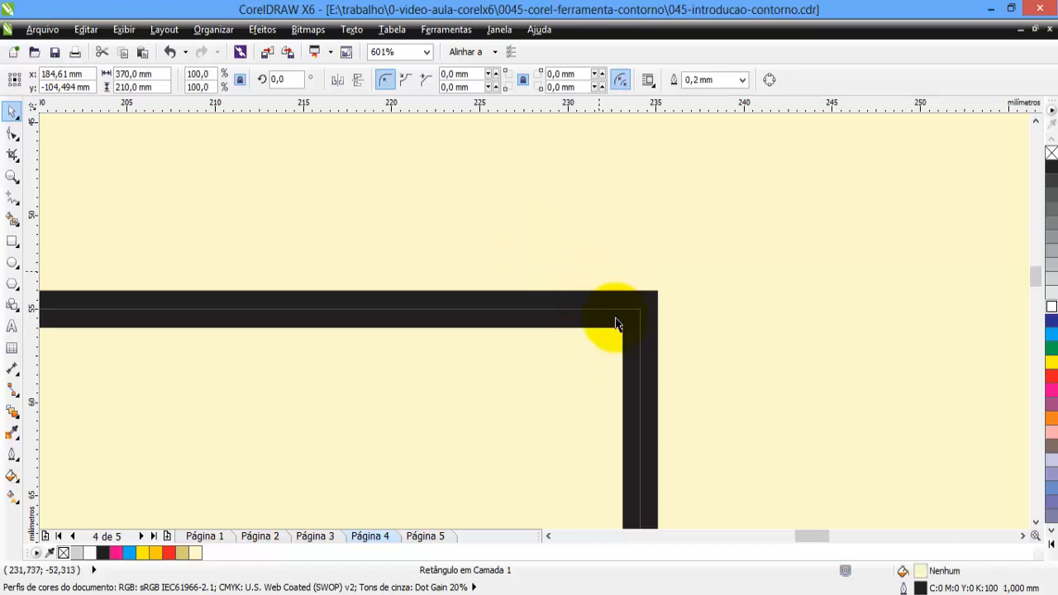
left_click(615, 313)
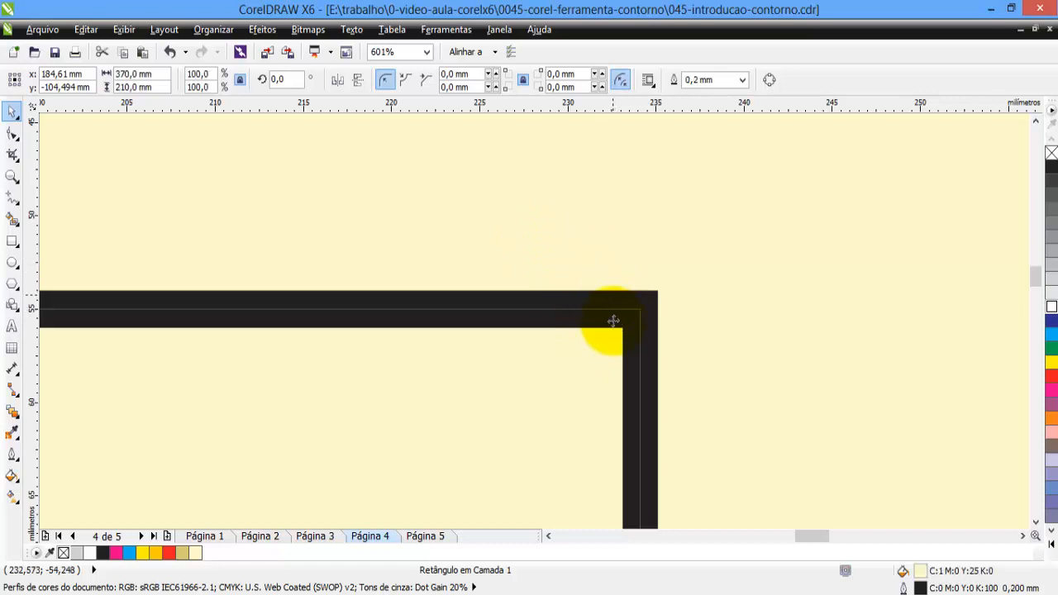
Duplicate the 98 mm inner square in place, resize the copy to 95 mm, and return to the full-page view.
left_click(600, 329)
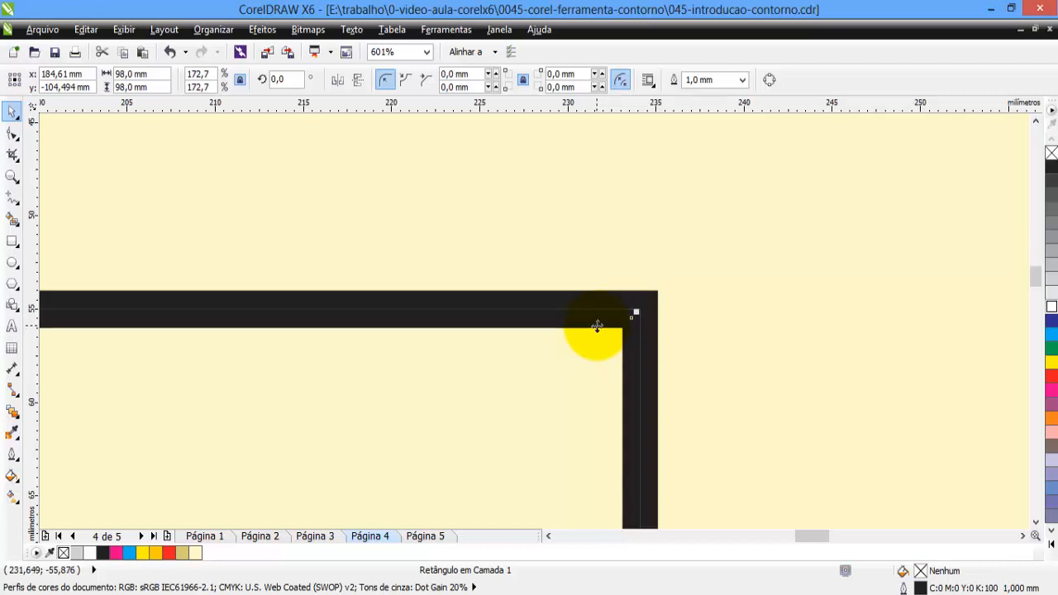
left_click(131, 73)
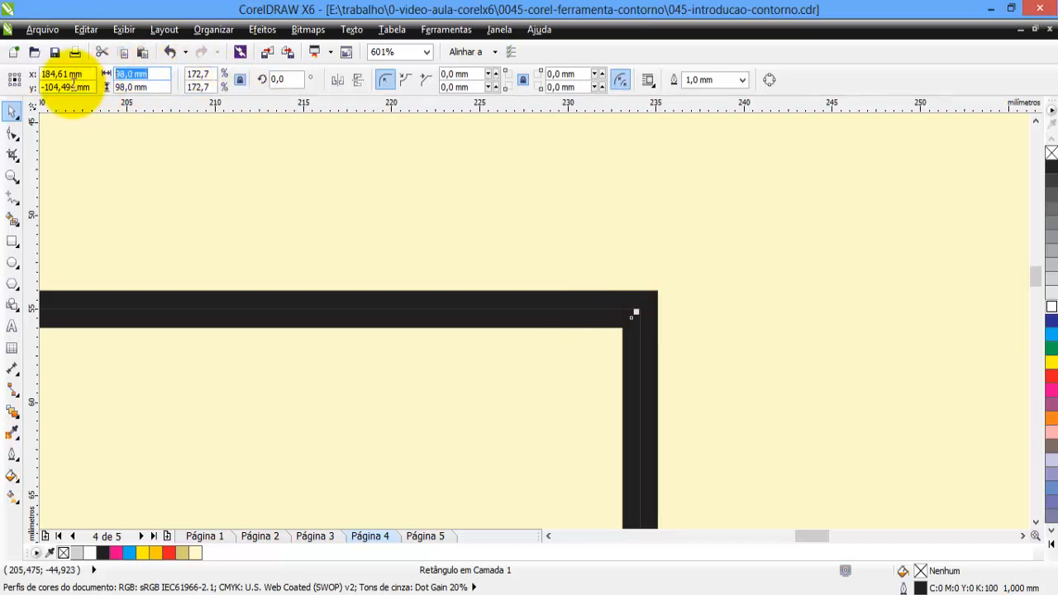
type("95")
key("Return")
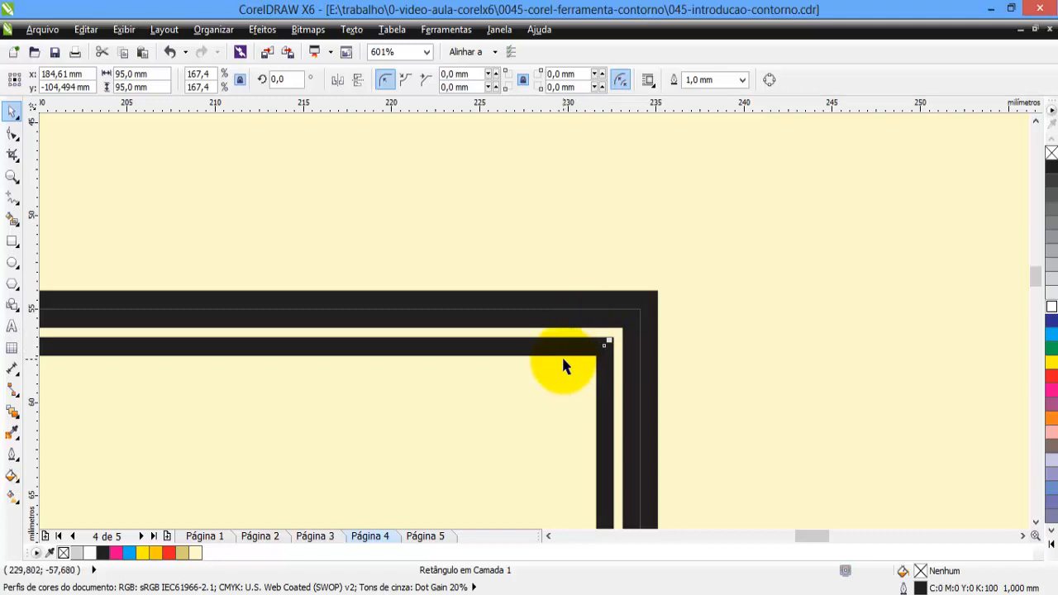
key("shift+F4")
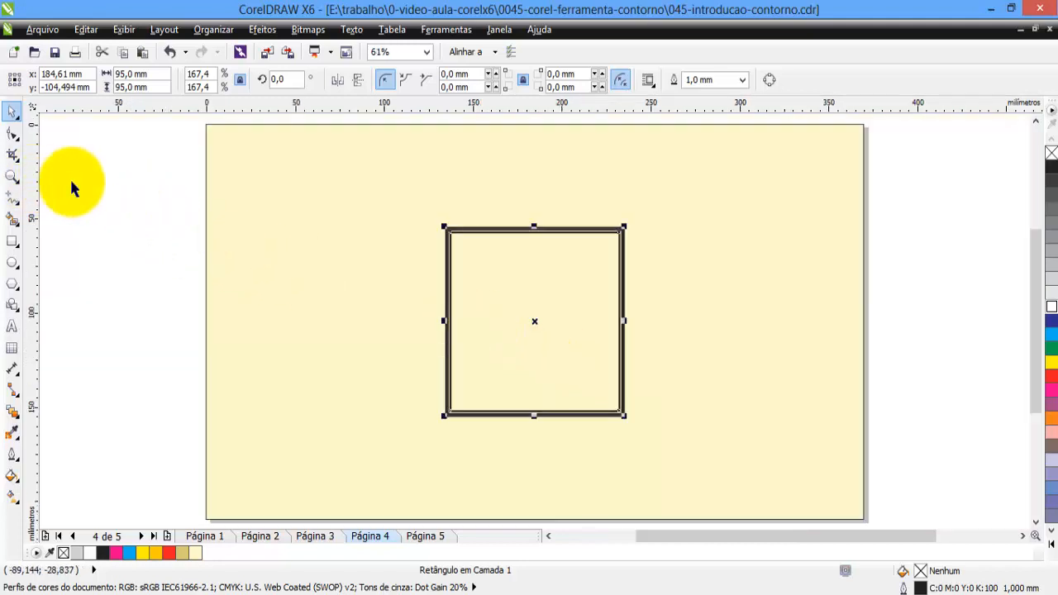
left_click(101, 178)
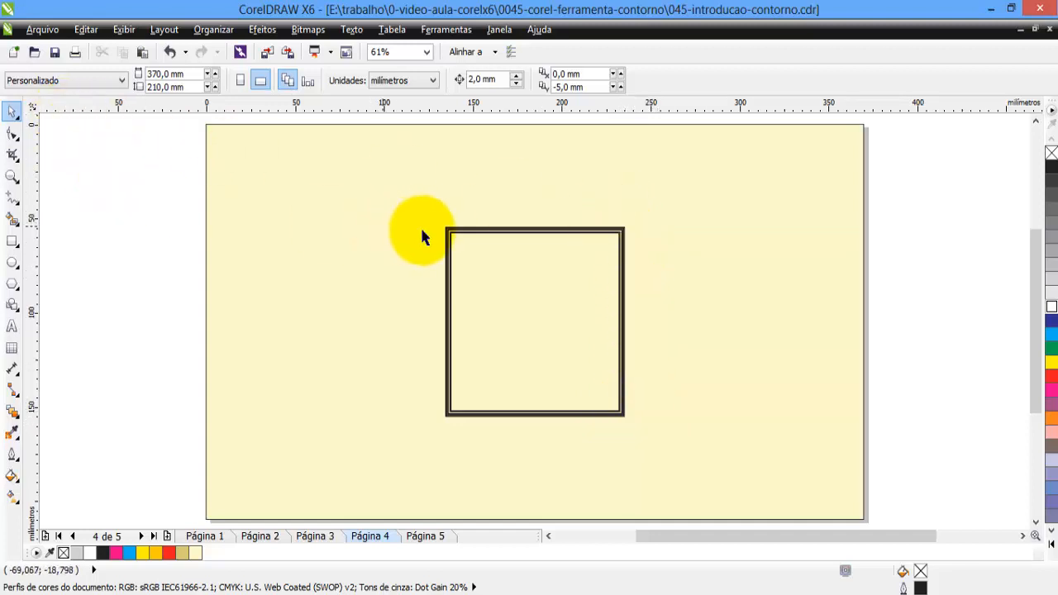
Set the outline width of the single 100 mm square to 5.0 mm.
left_click(449, 228)
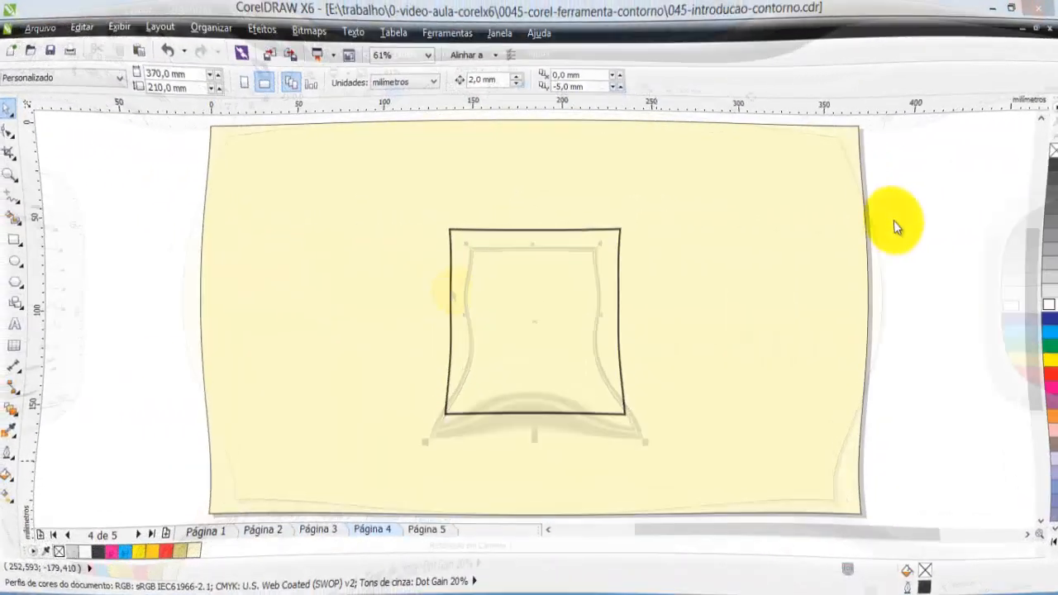
left_click(624, 244)
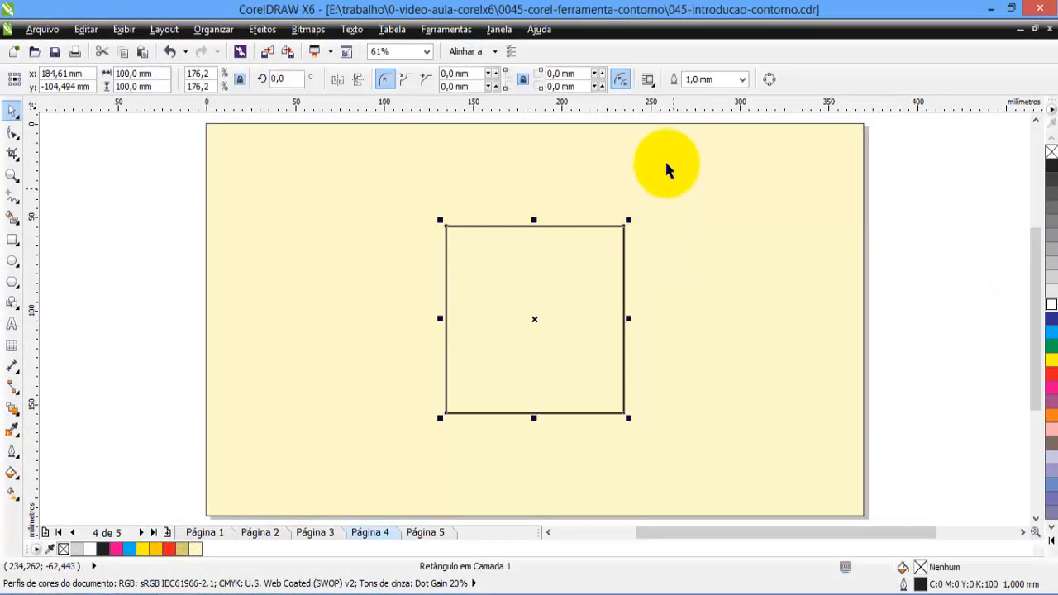
left_click(742, 80)
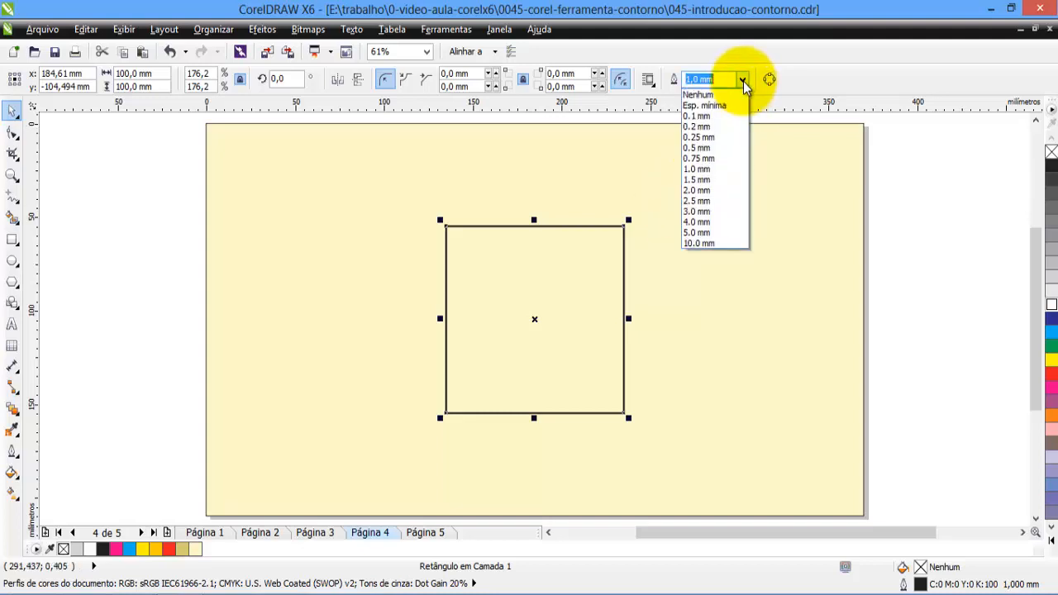
left_click(701, 234)
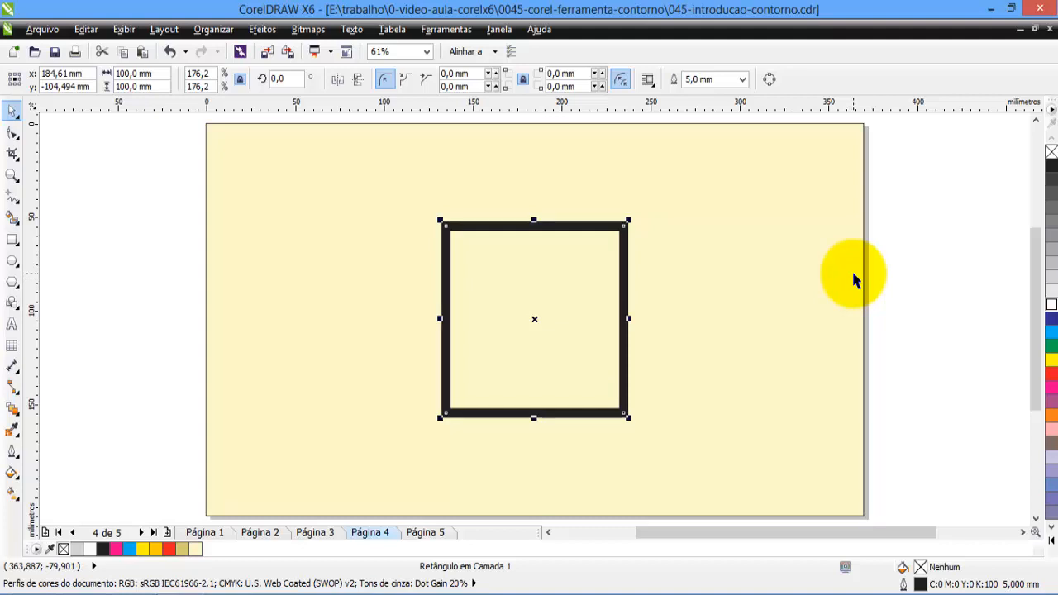
Duplicate the thick-outlined square in place and give the copy a 0.1 mm white outline.
left_click(743, 79)
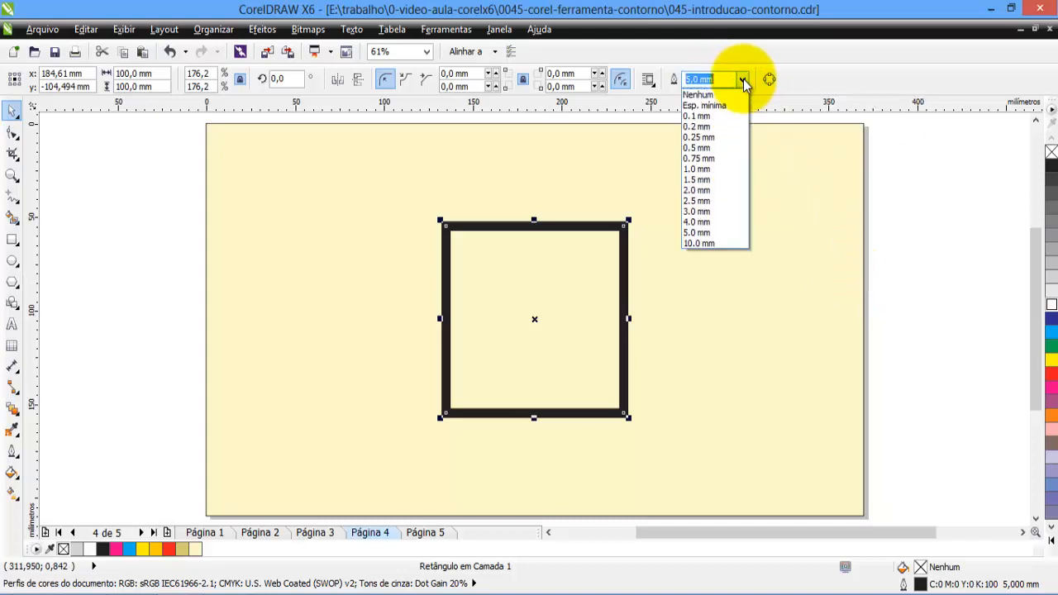
left_click(709, 116)
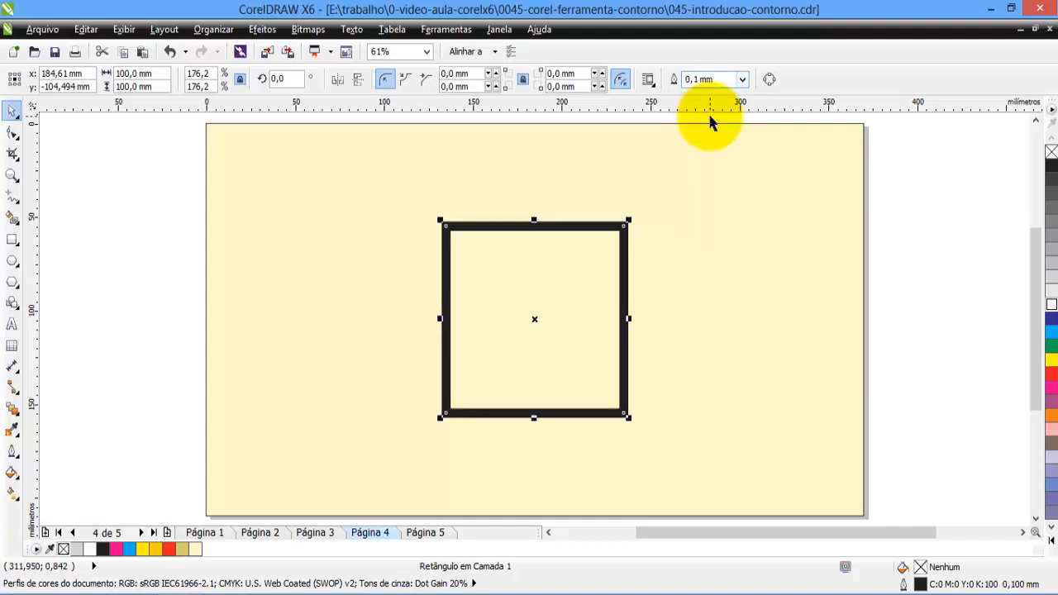
right_click(1051, 312)
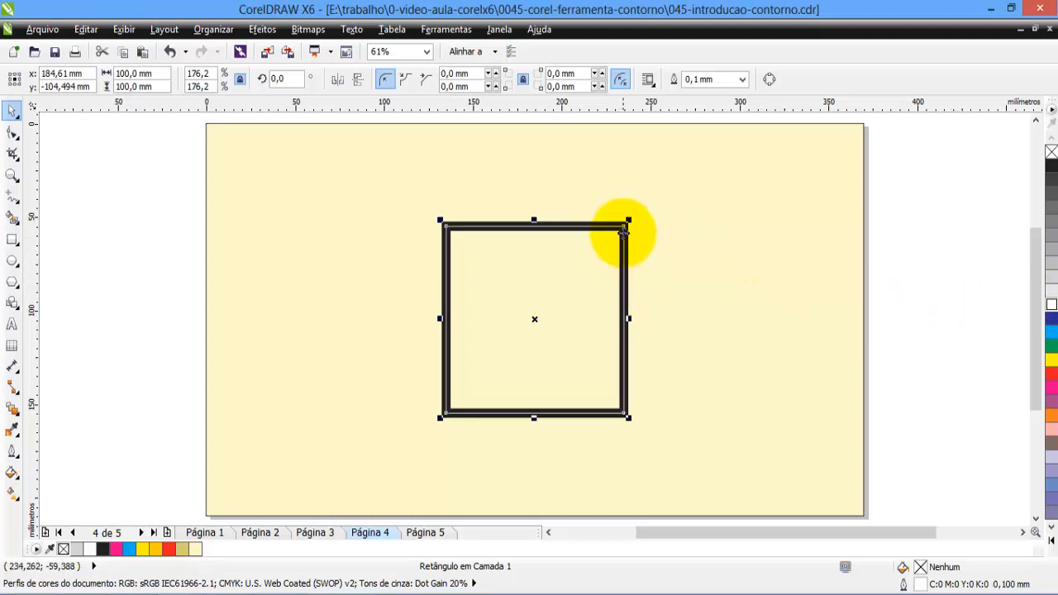
Zoom in on the square's upper-right corner and examine the thin white outline's position within the thick black one.
scroll(624, 231, "up", 3)
scroll(624, 232, "up", 1)
left_click(725, 205)
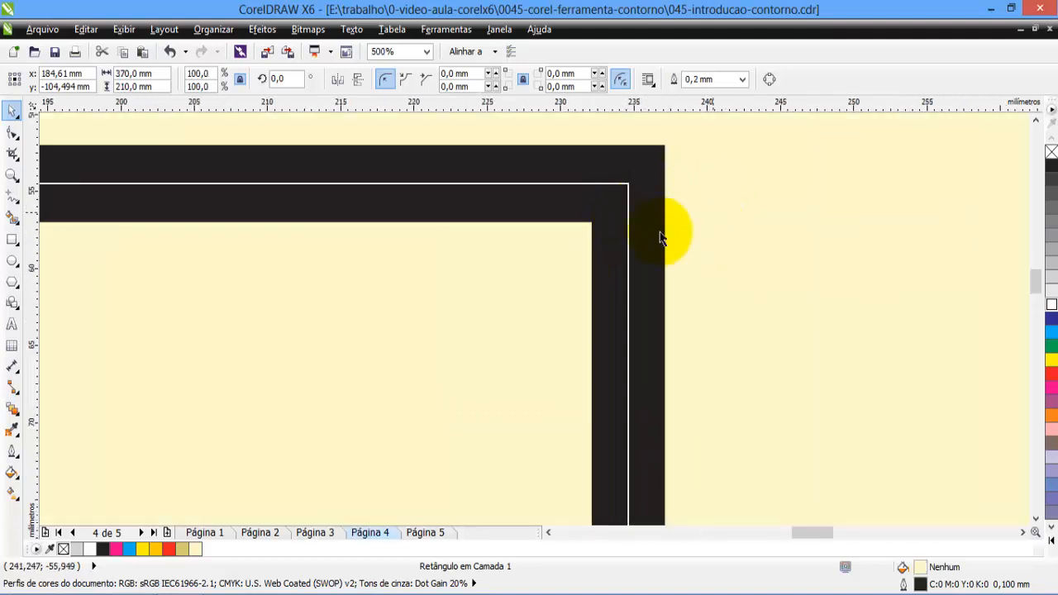
left_click(666, 181)
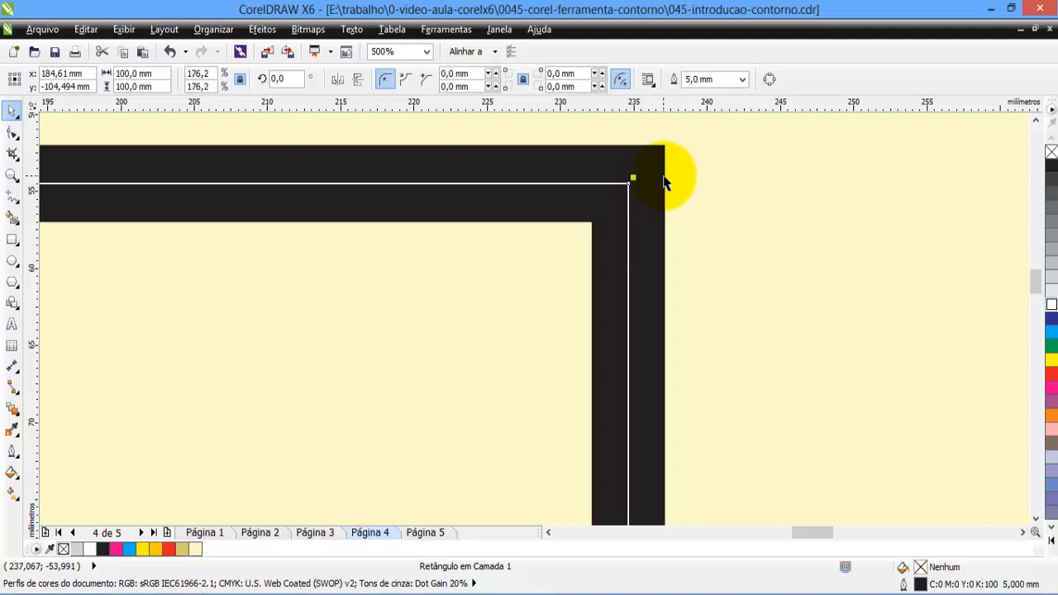
left_click(631, 206)
left_click(629, 183)
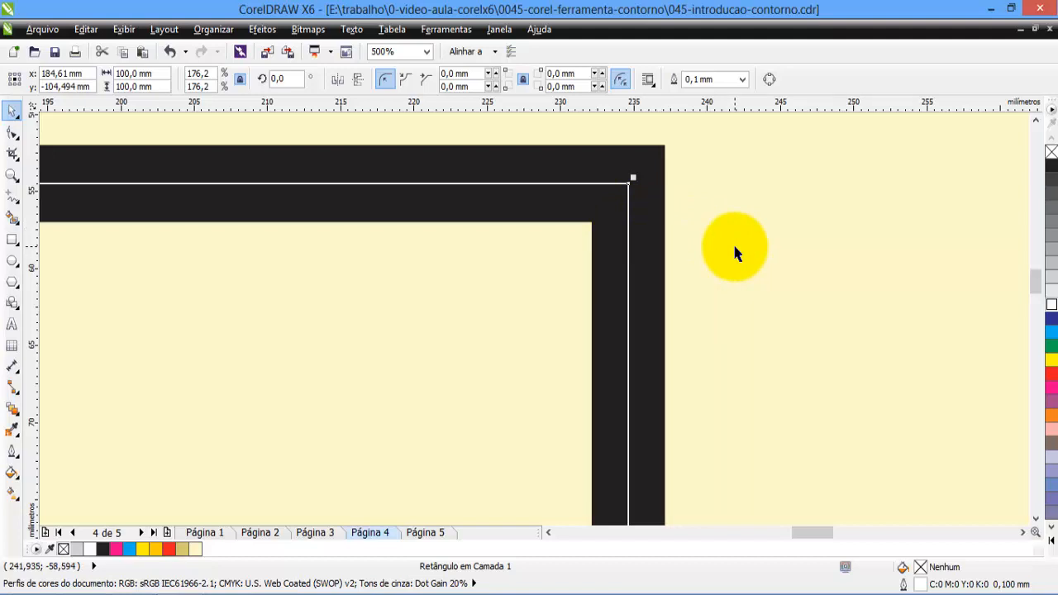
key("shift+F4")
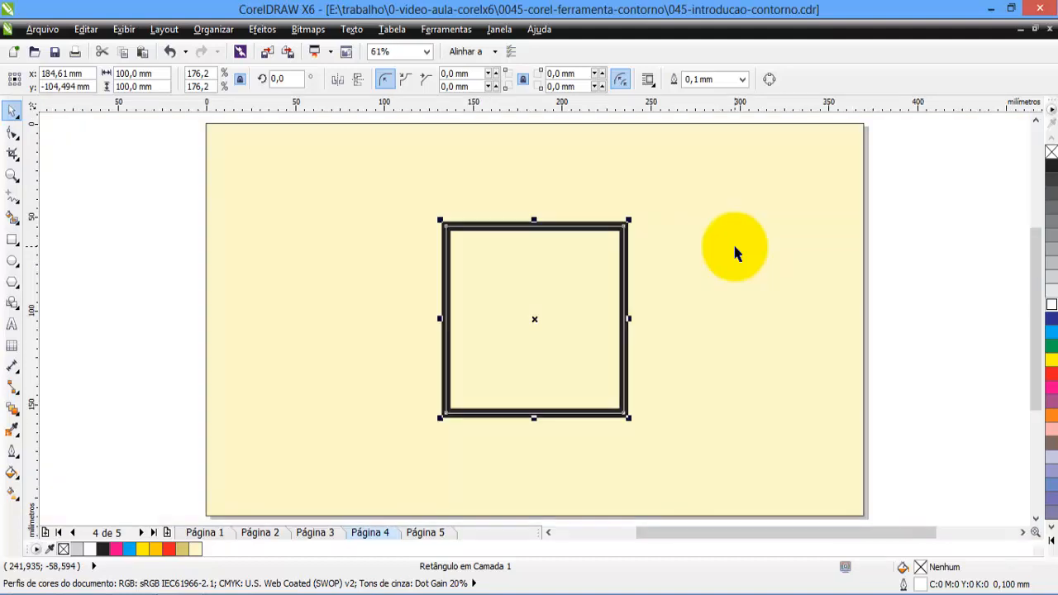
Set the white square's outline width to the minimum thickness (Esp. mínima).
left_click(955, 252)
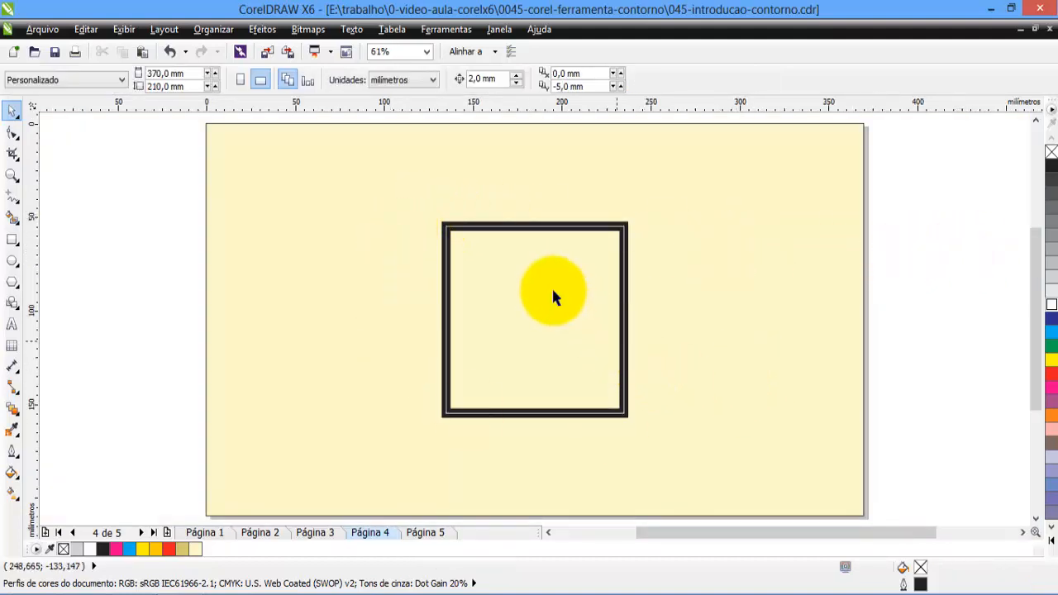
left_click(624, 248)
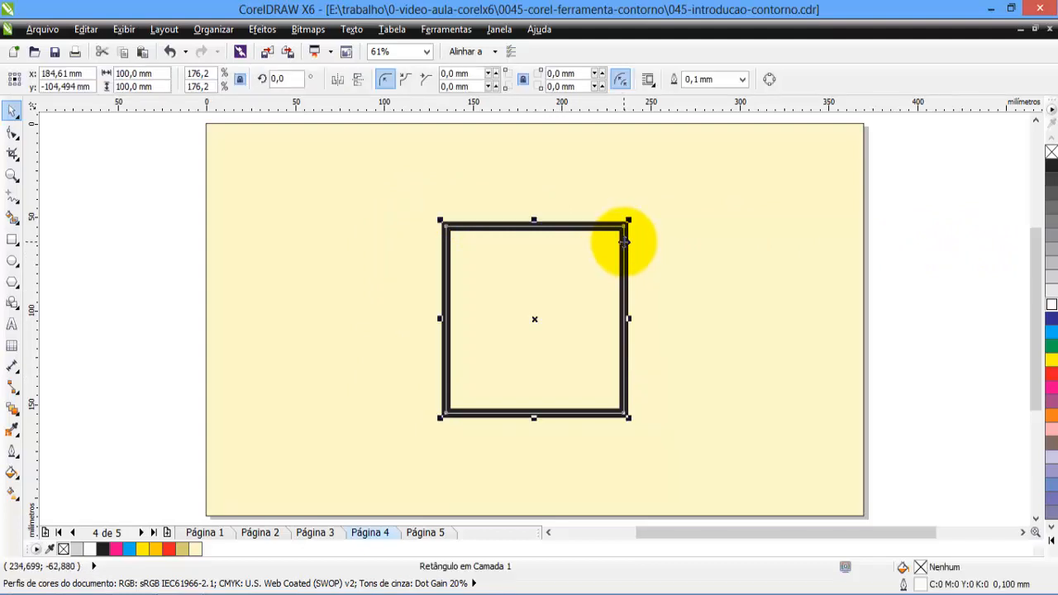
left_click(743, 80)
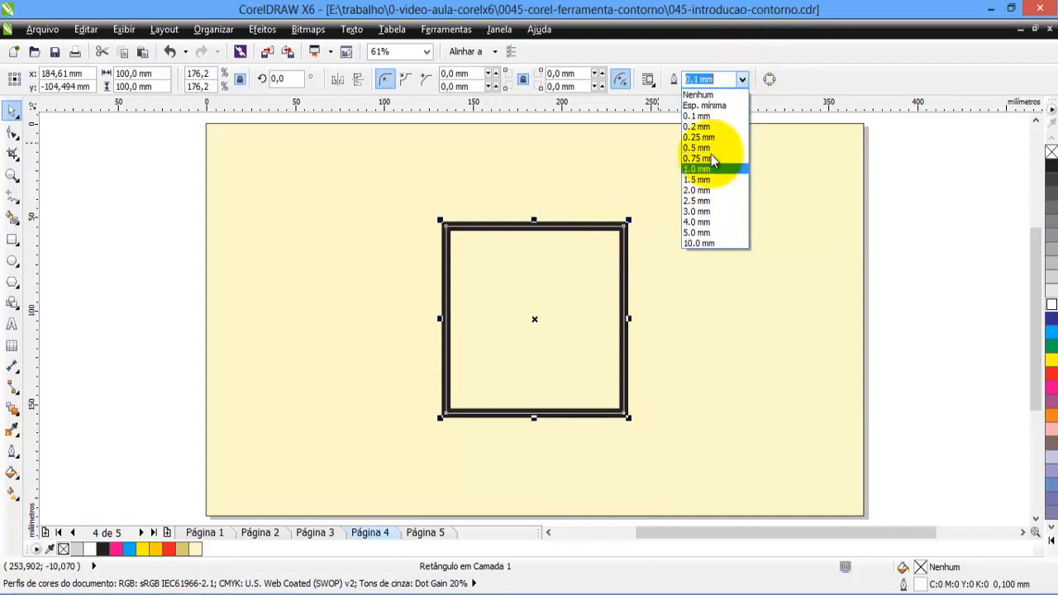
left_click(716, 107)
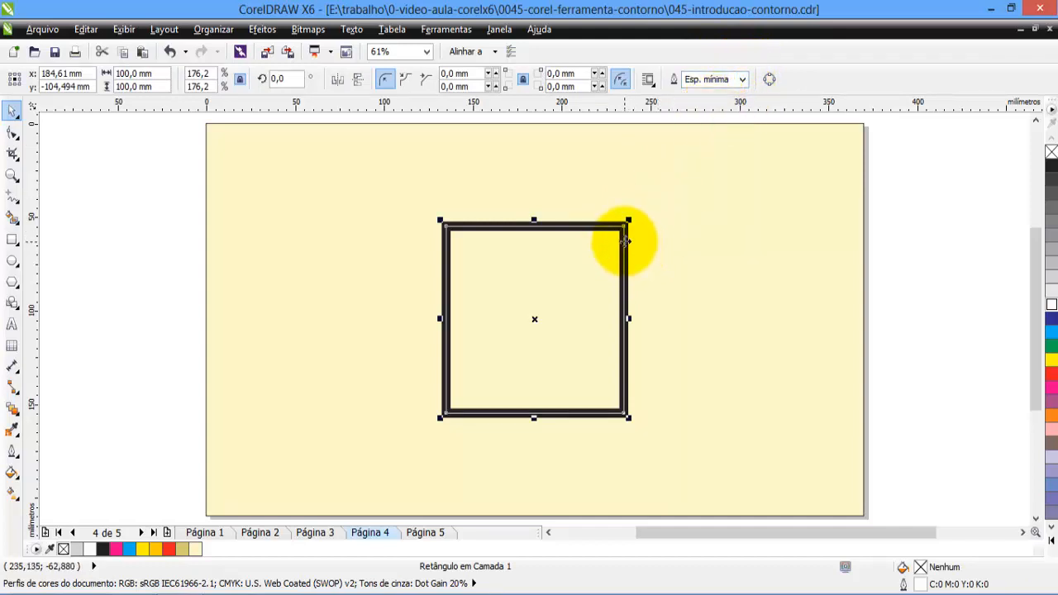
left_click(668, 252)
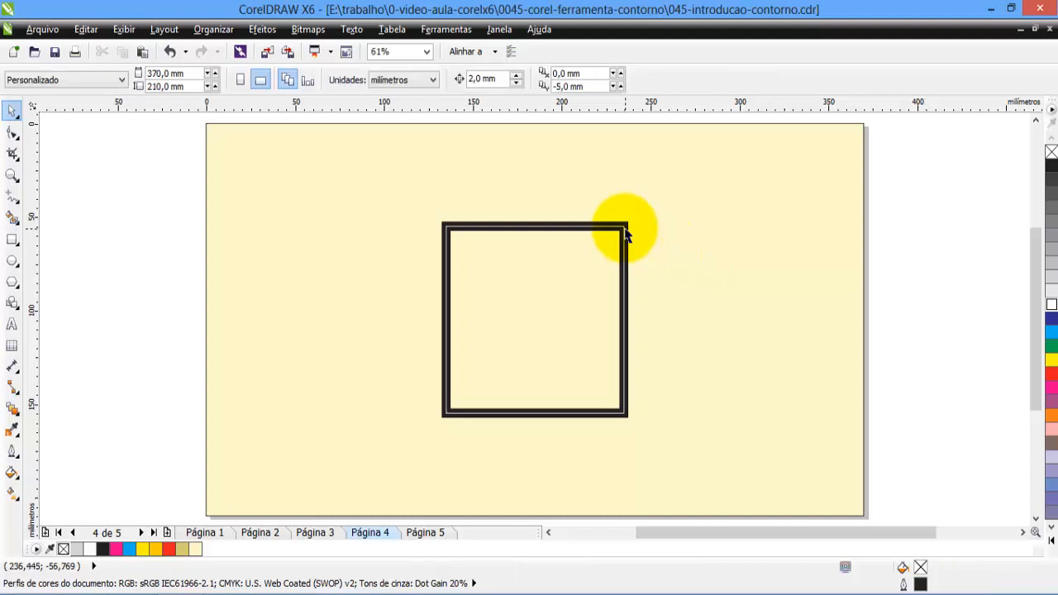
Set the white square's outline width to 0.008 mm and deselect it.
left_click(628, 239)
left_click(717, 80)
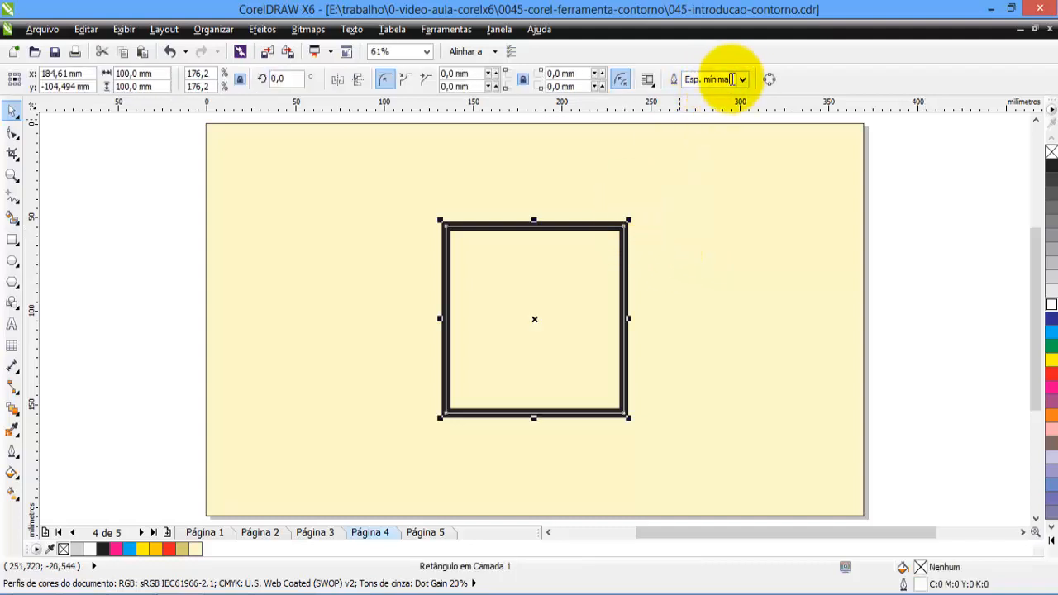
type("0,008")
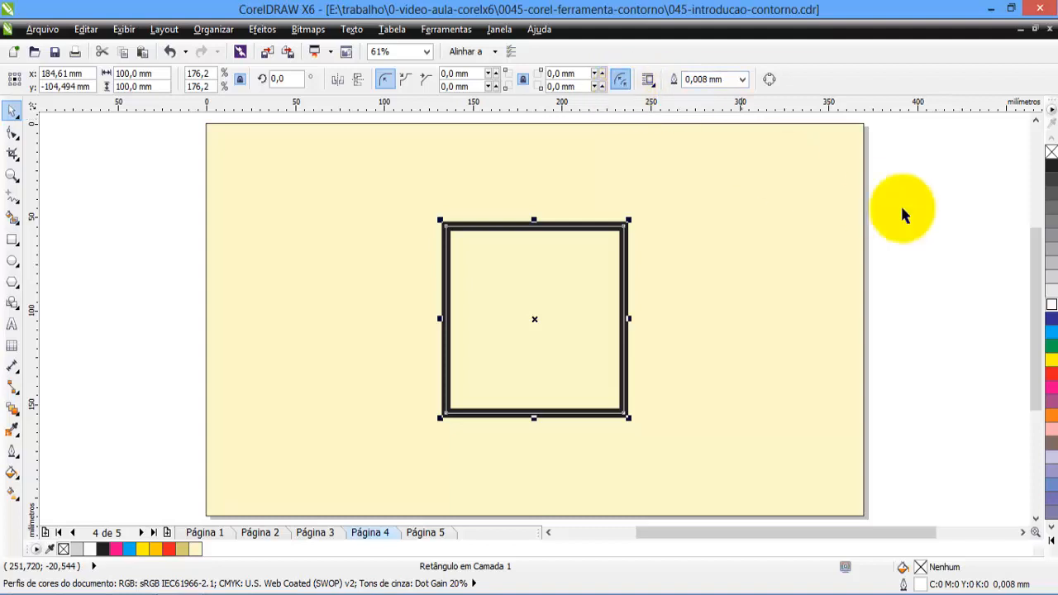
left_click(941, 211)
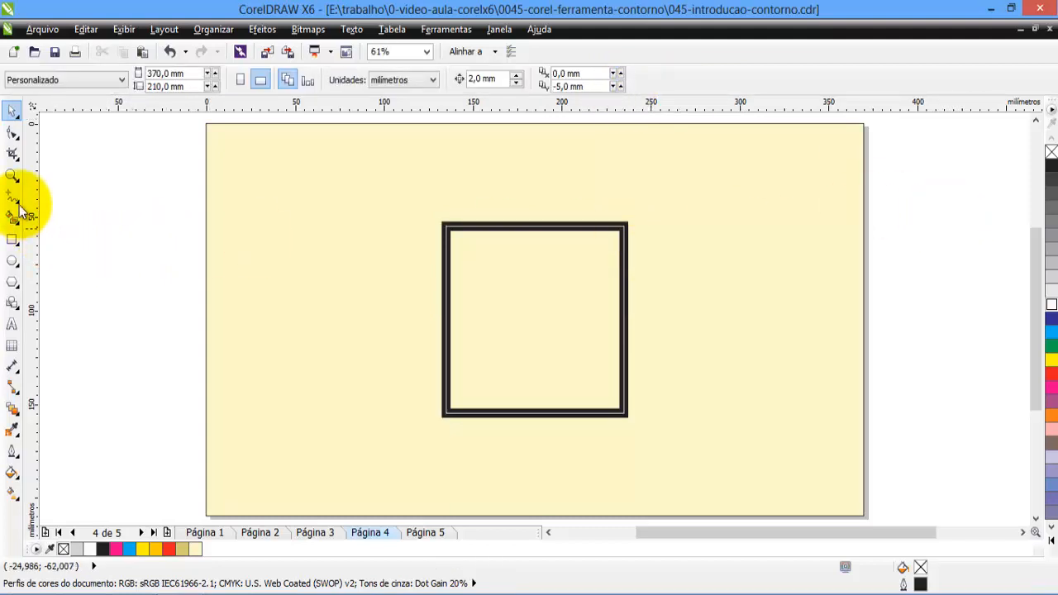
Zoom in on the square's upper-right corner to examine the white outline within the thick black one, then return to the full-page view.
left_click(12, 176)
left_click_drag(610, 215, 642, 243)
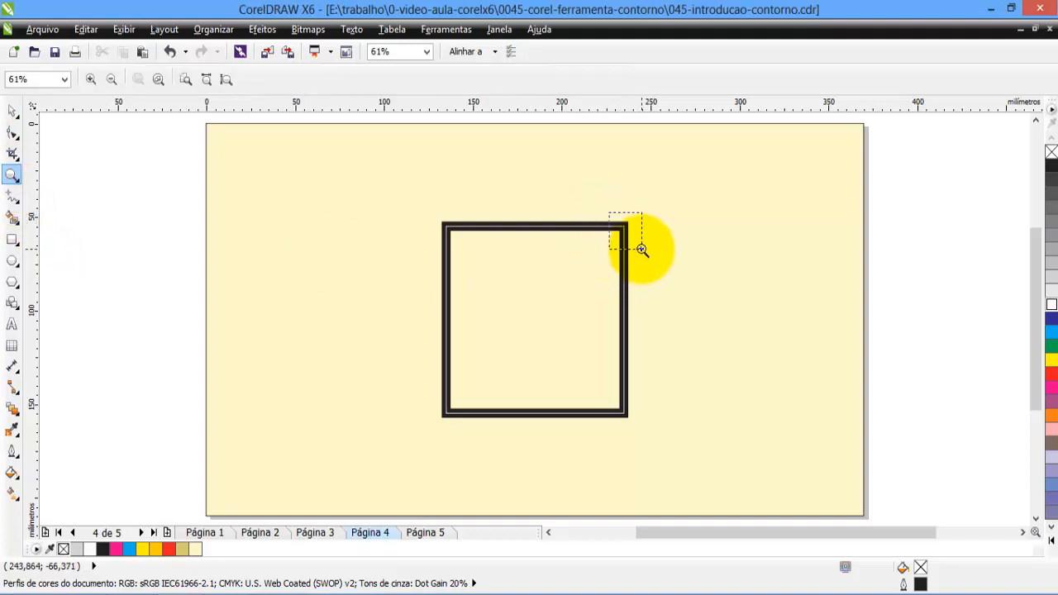
left_click(12, 112)
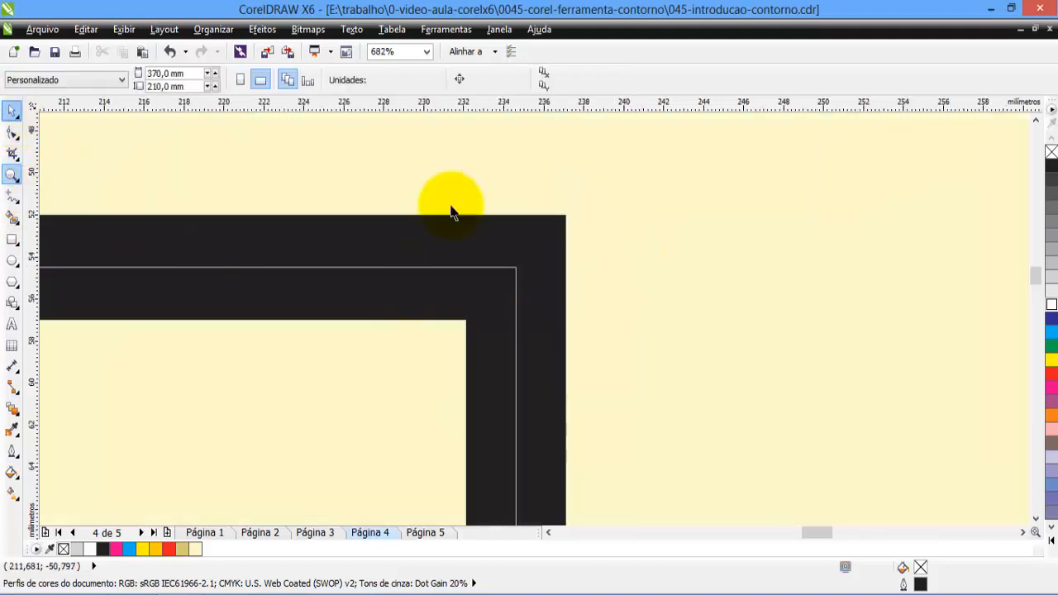
left_click(513, 273)
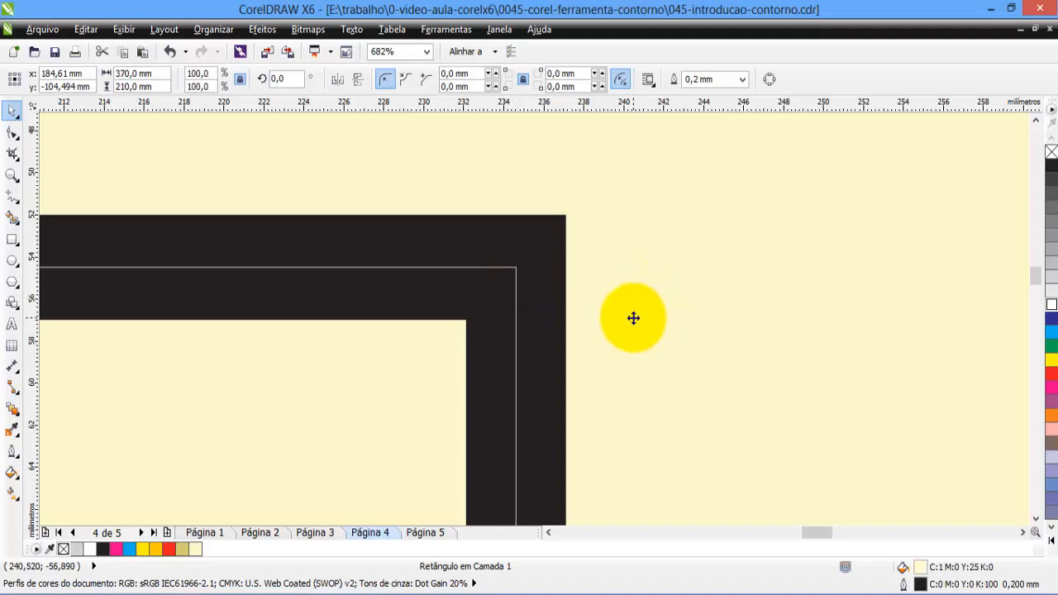
key("F3")
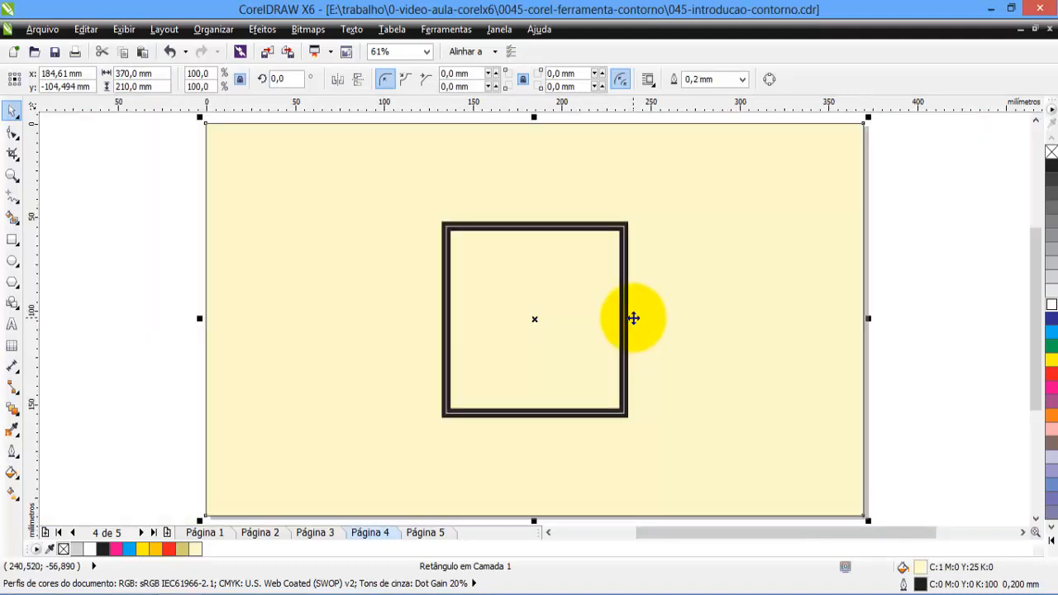
Switch to Página 5 with the letter, circle, triangle and star, and open the Contour (Contorno) effect settings.
left_click(239, 250)
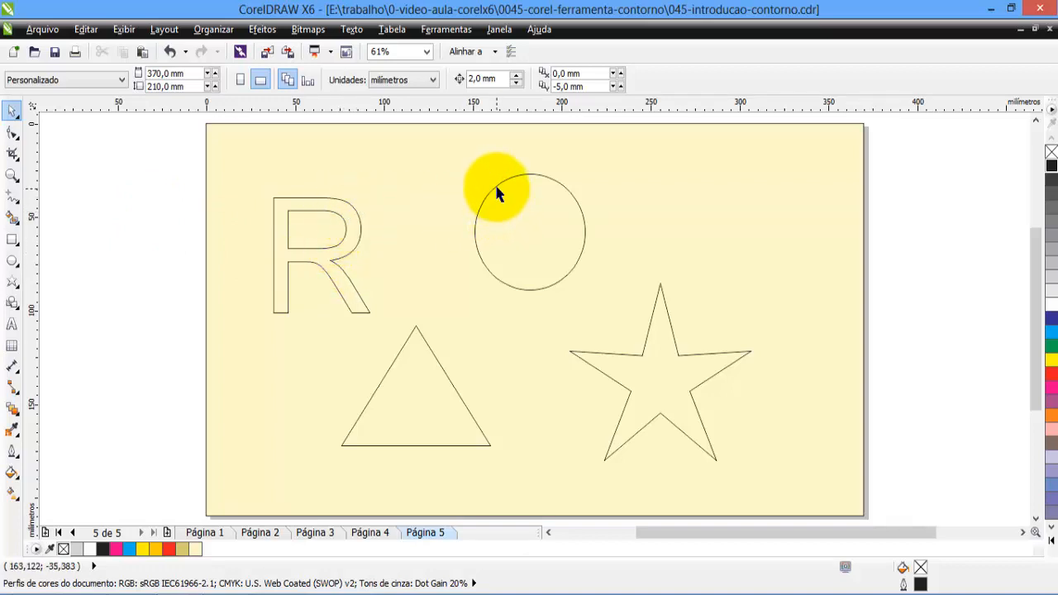
left_click(262, 30)
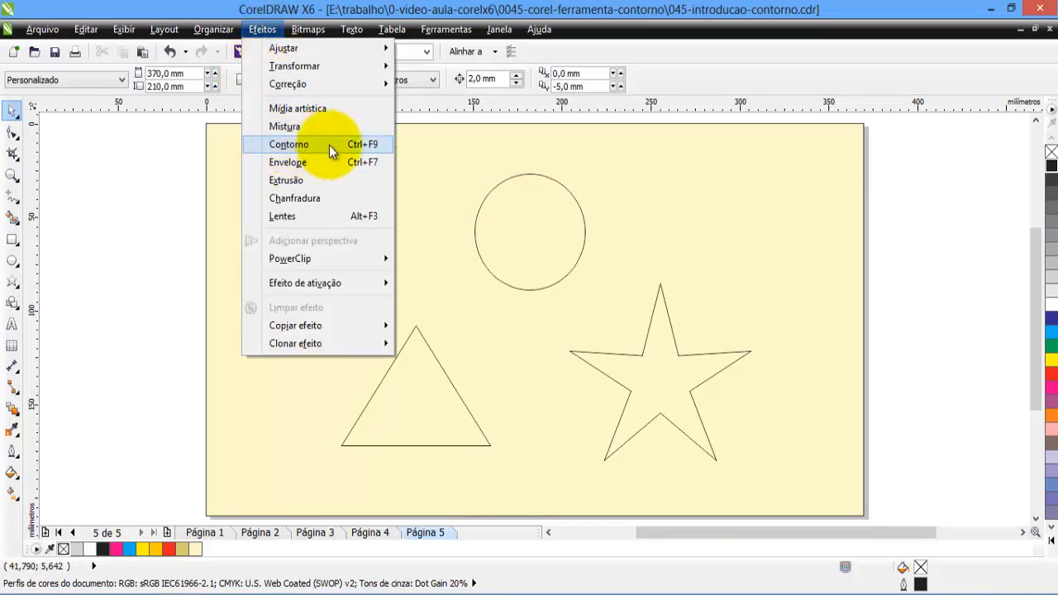
left_click(305, 144)
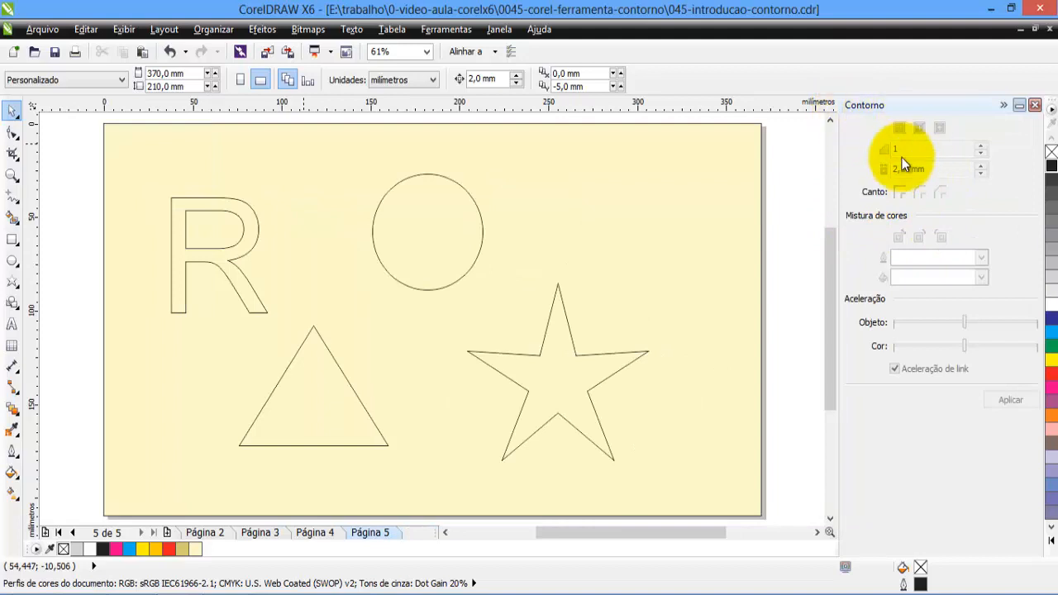
Apply an inside contour with 5 steps and a 2.54 mm offset to the circle.
left_click(434, 172)
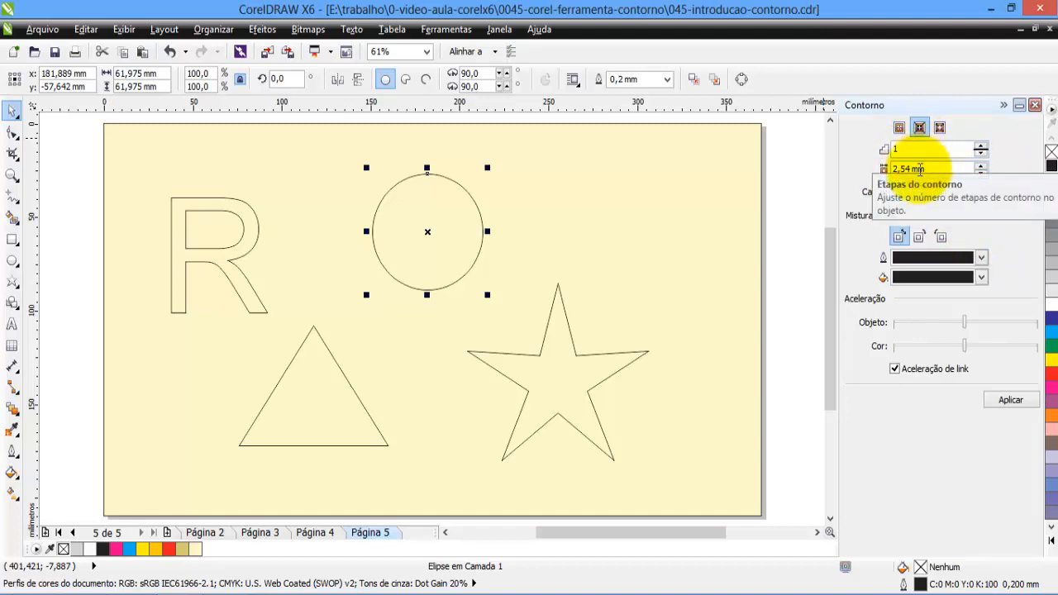
left_click(980, 145)
left_click(980, 145)
left_click(981, 145)
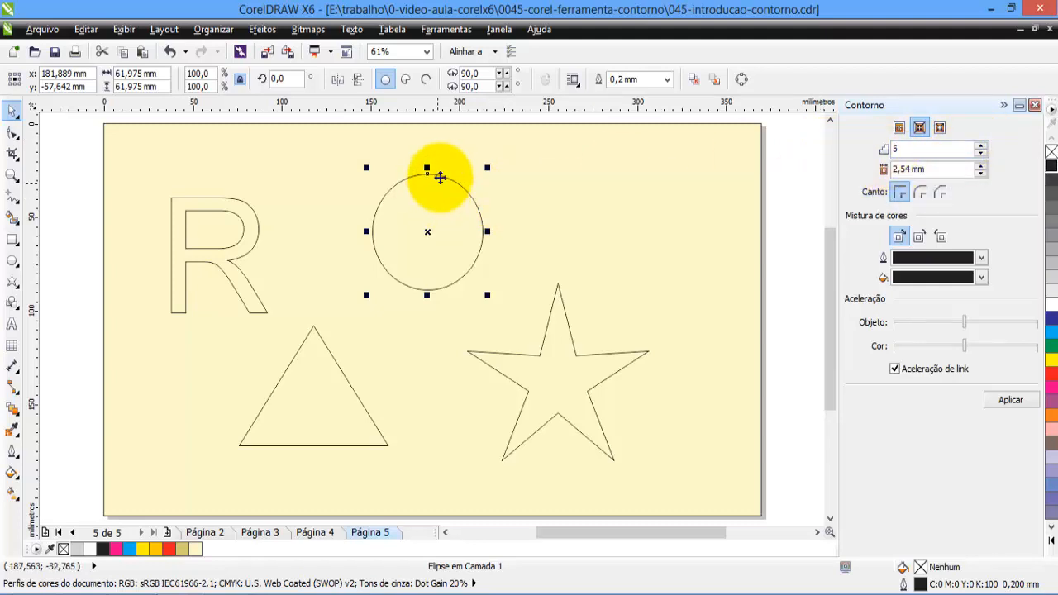
left_click(992, 400)
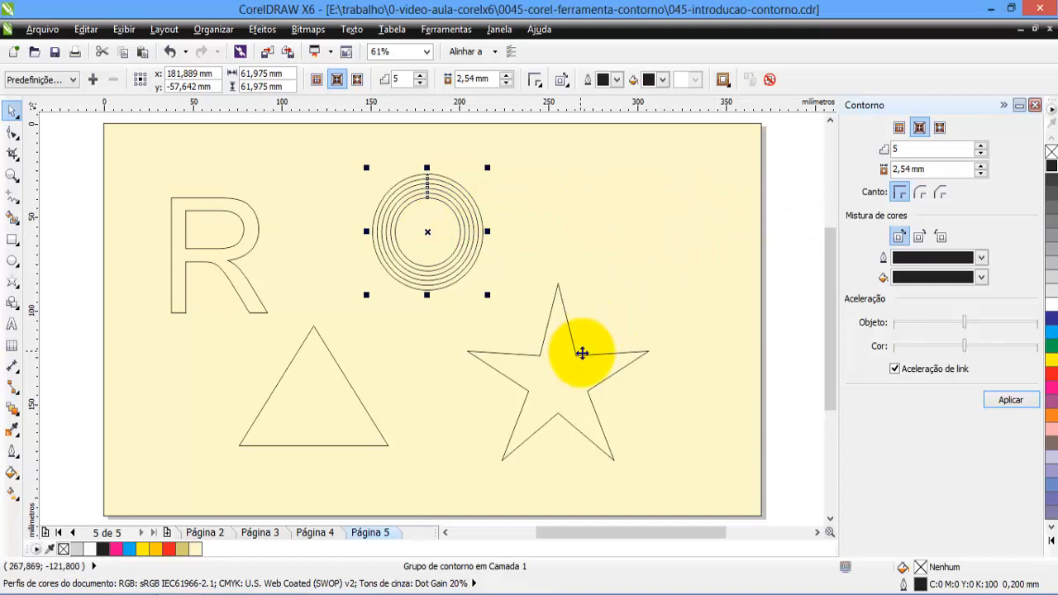
Apply an outside contour (Contorno externo) with 5 steps and a 2.54 mm offset to the star.
left_click(581, 358)
left_click(579, 355)
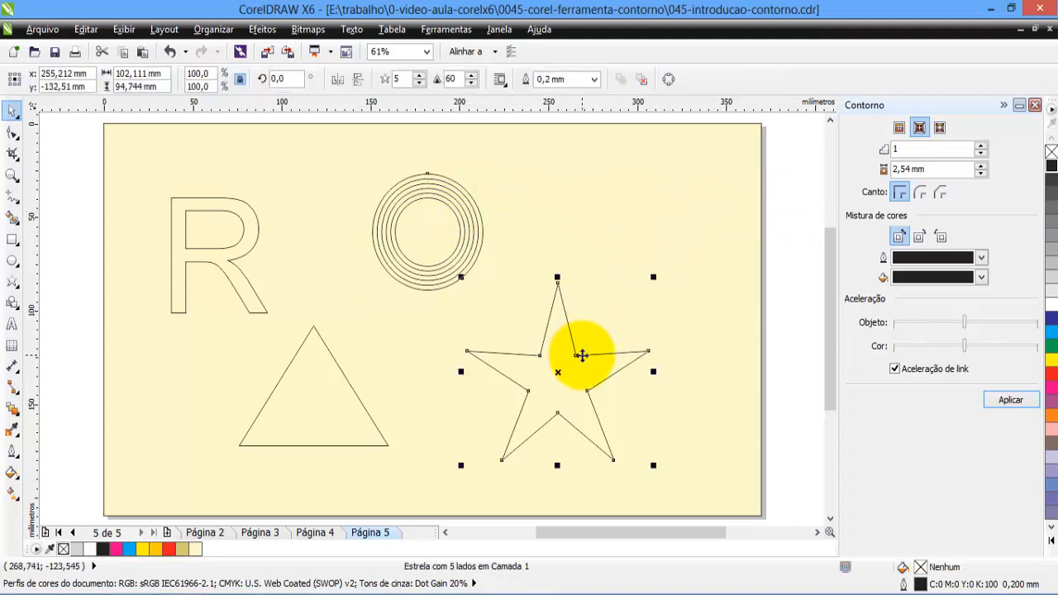
left_click(939, 130)
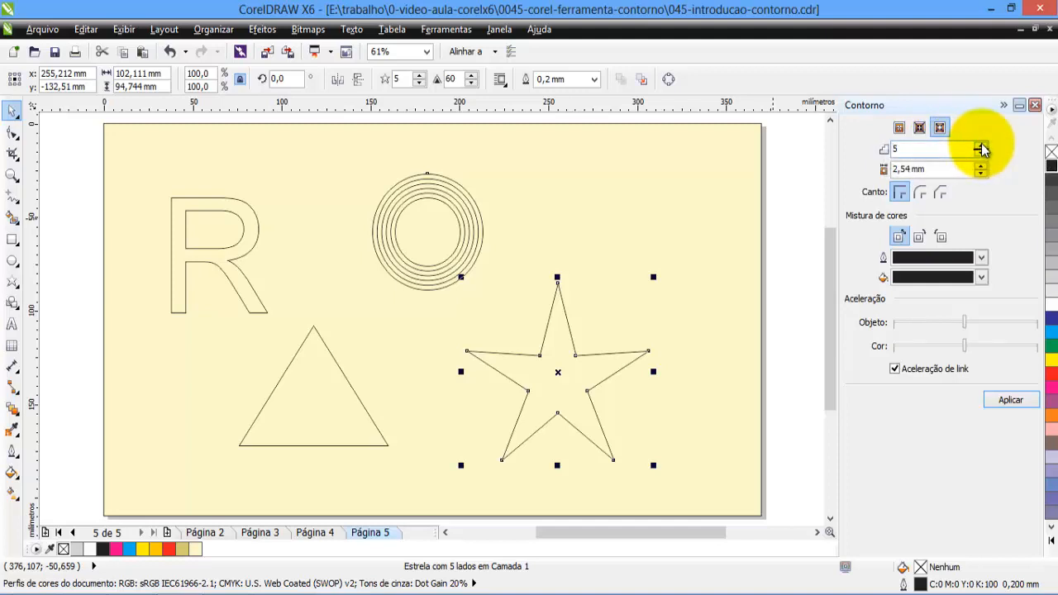
left_click(1003, 400)
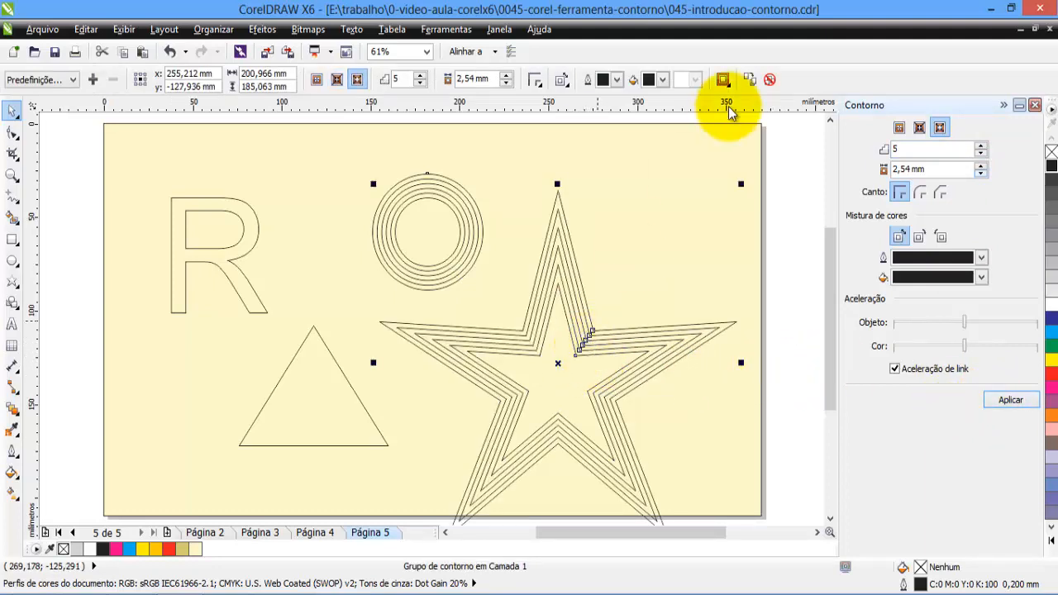
Apply a to-center contour (Para o centro) with a 2.54 mm offset to the triangle.
left_click(355, 396)
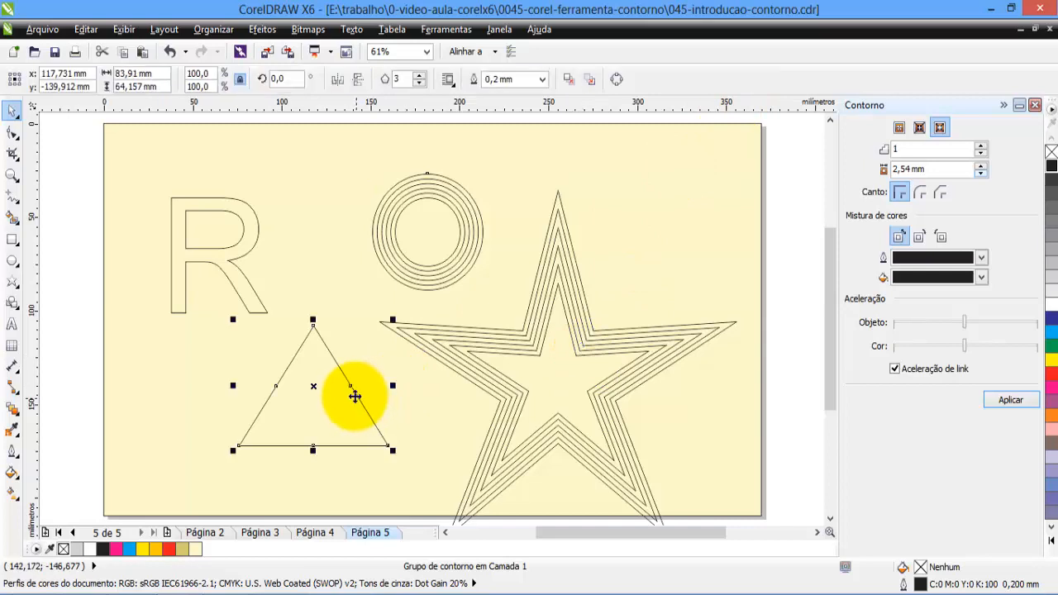
left_click(899, 130)
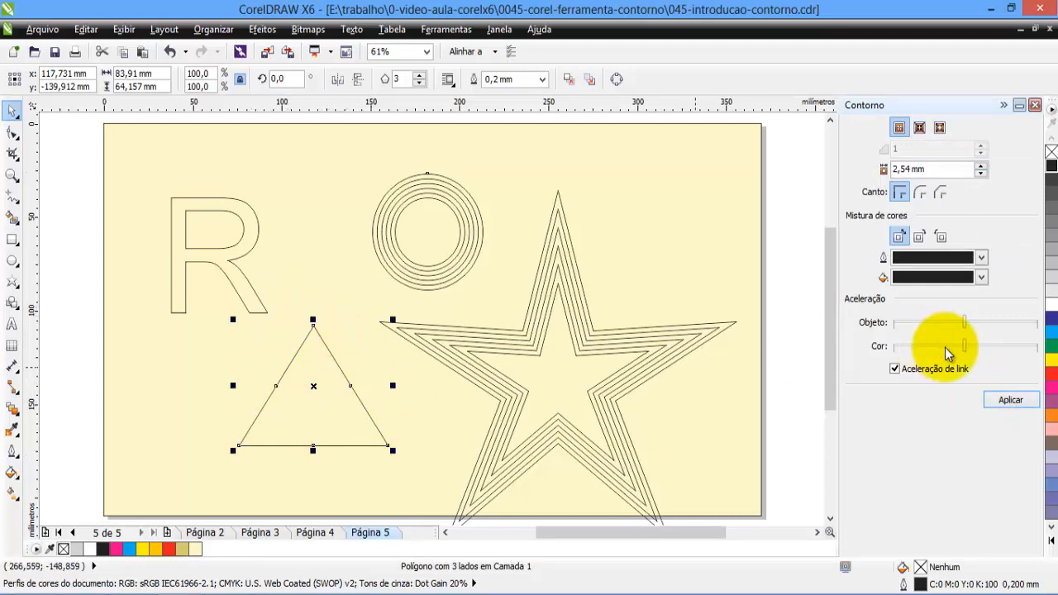
left_click(1009, 401)
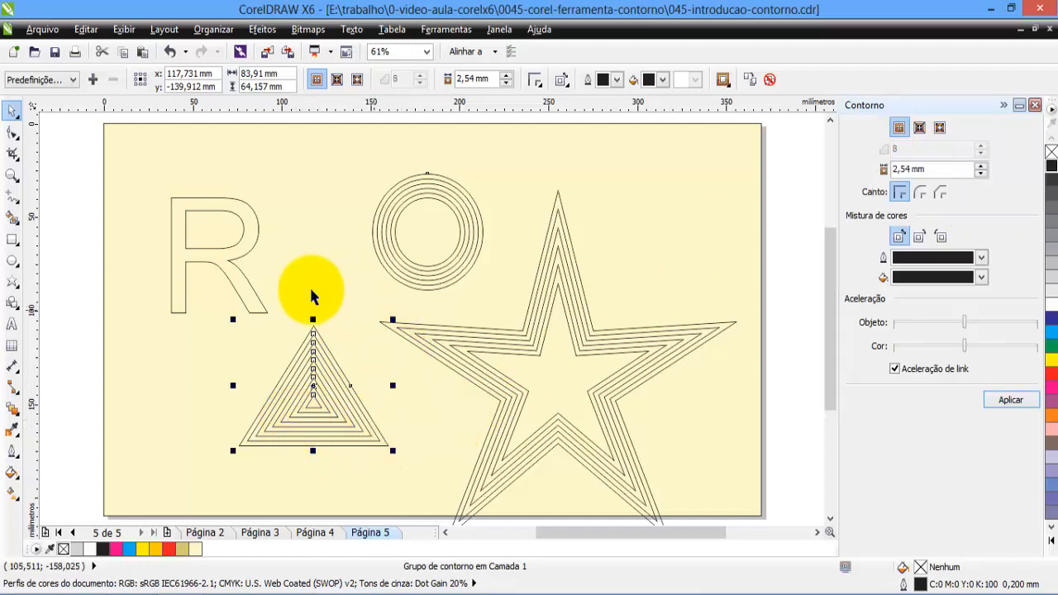
Apply an inside contour to the letter R, requesting 3 steps at a 2.54 mm offset, and deselect it.
left_click(240, 275)
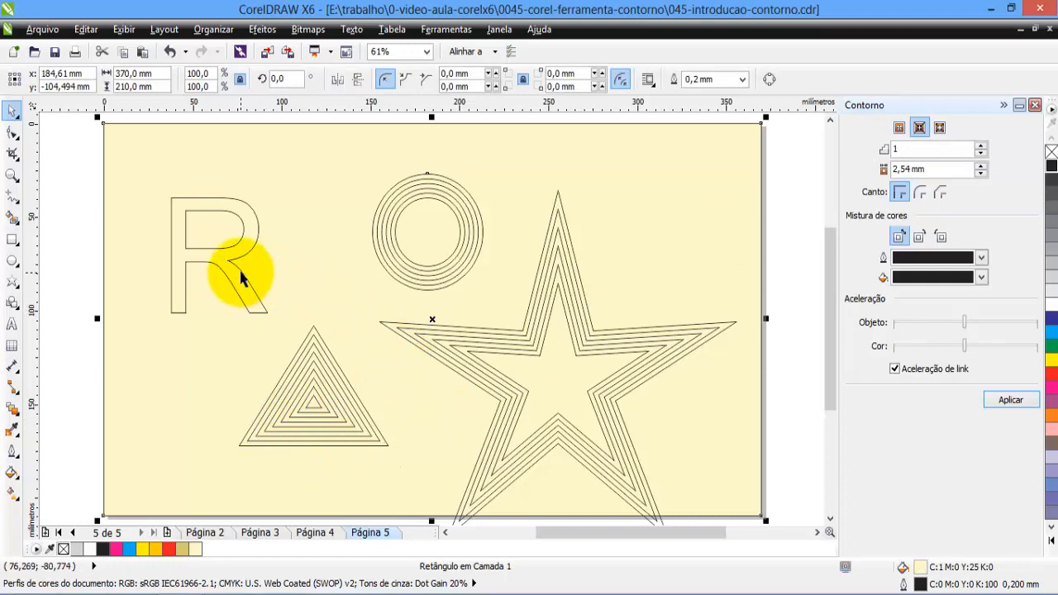
left_click(240, 272)
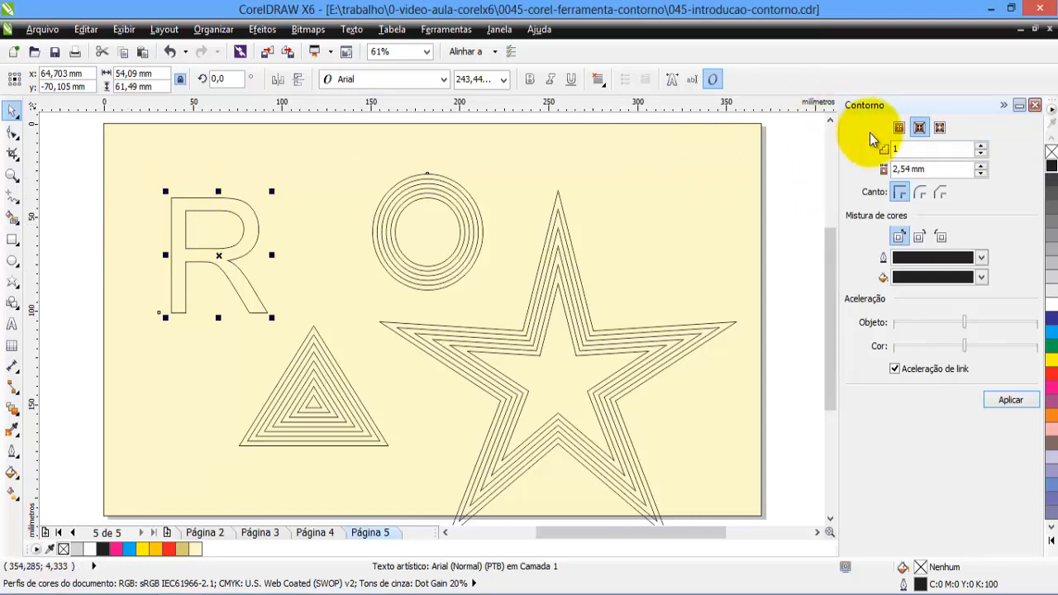
left_click(980, 146)
left_click(980, 146)
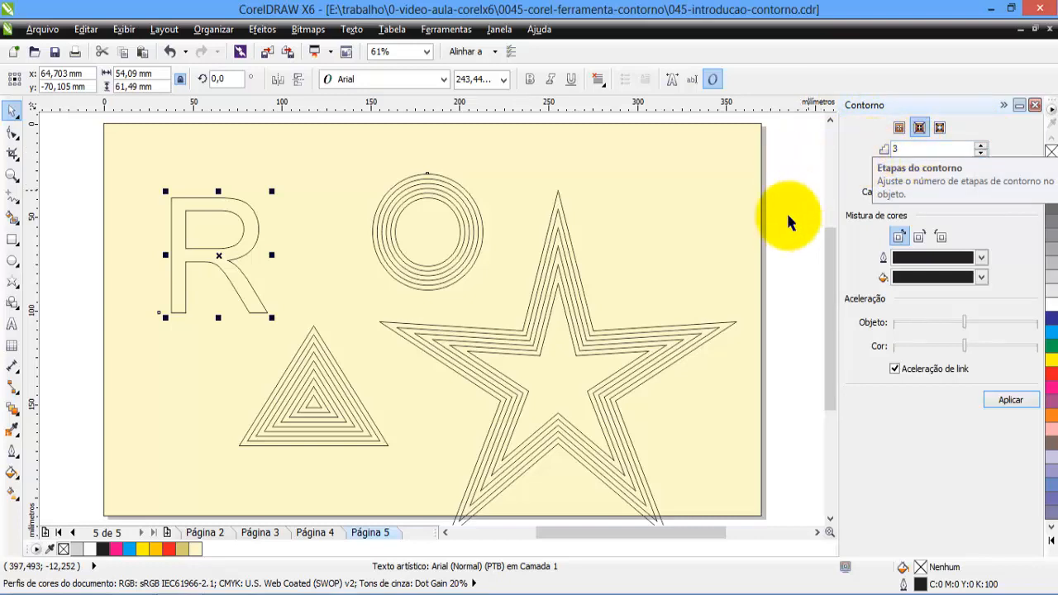
left_click(1010, 402)
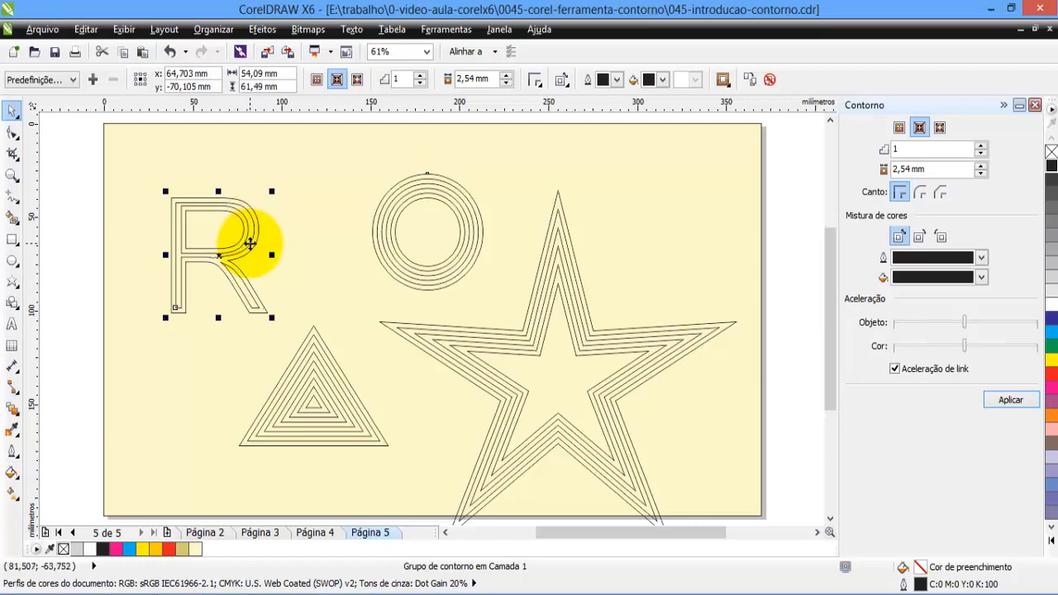
left_click(769, 220)
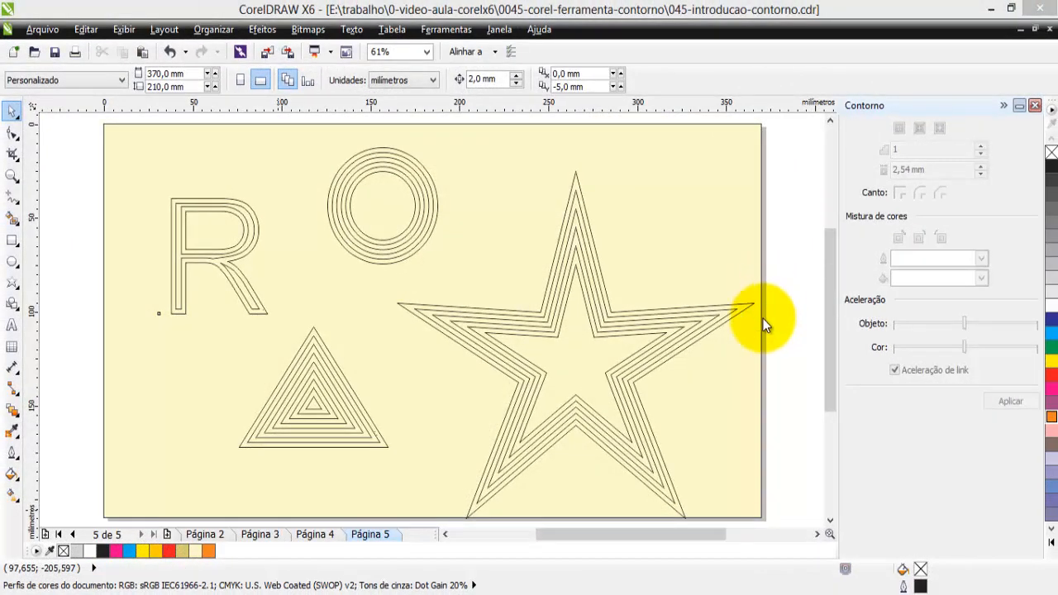
Fill the original inner star of the contour group with yellow (C:0 M:0 Y:100 K:0).
left_click(749, 309)
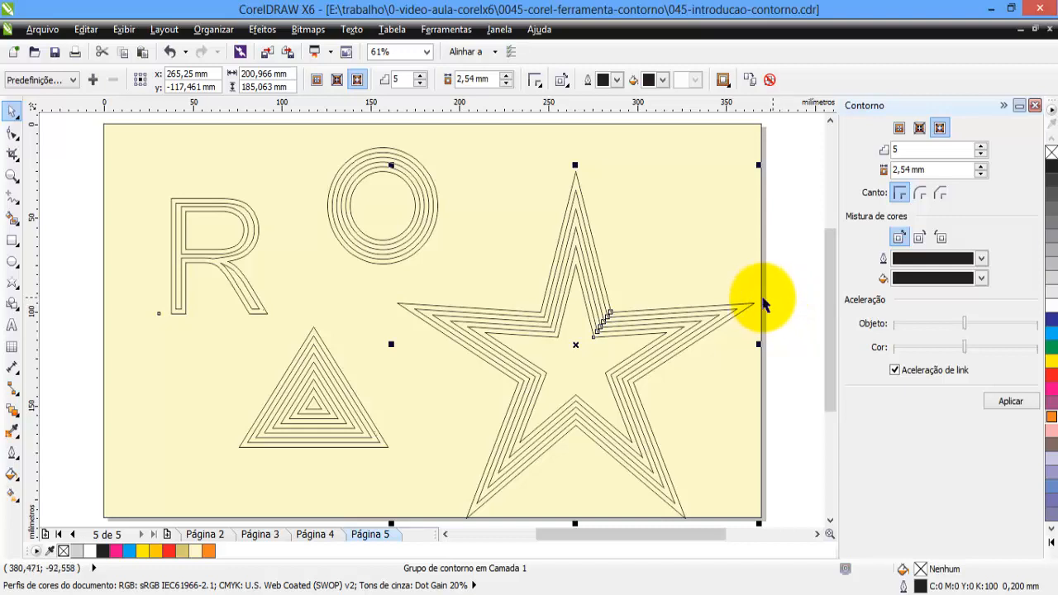
left_click(770, 287)
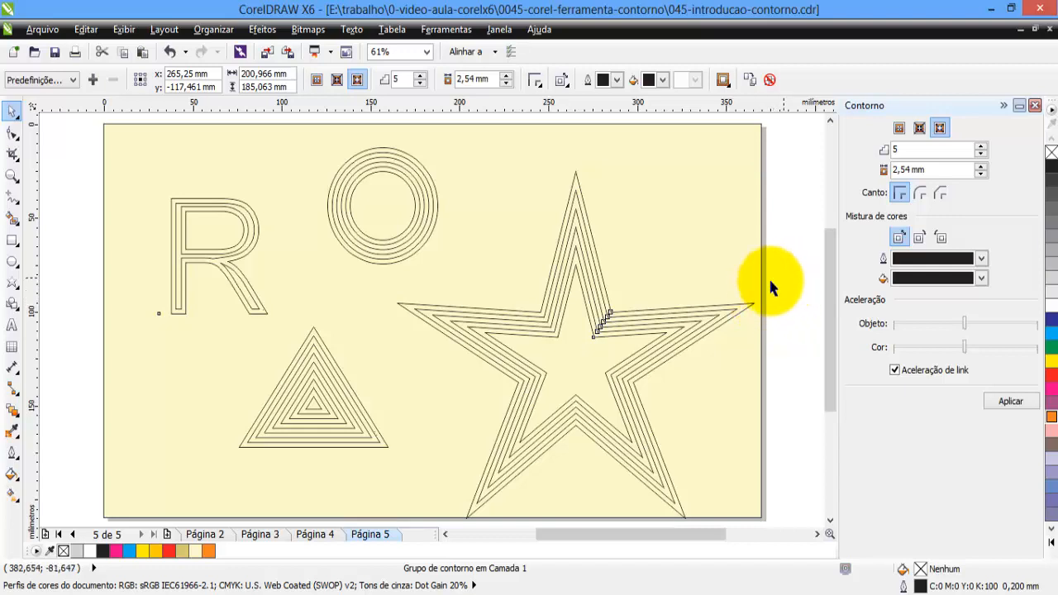
left_click(593, 334)
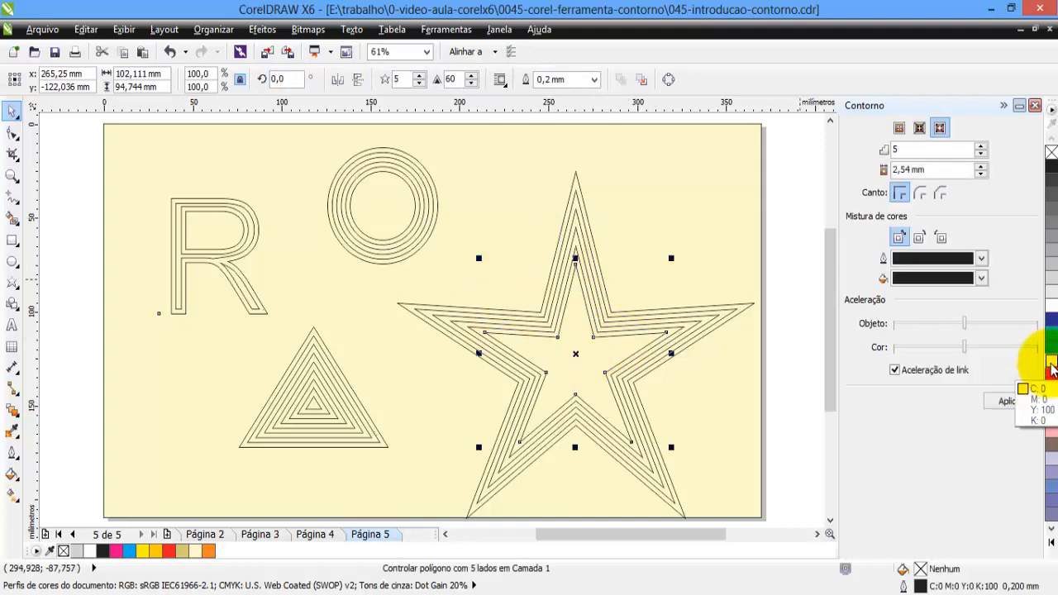
left_click(1051, 365)
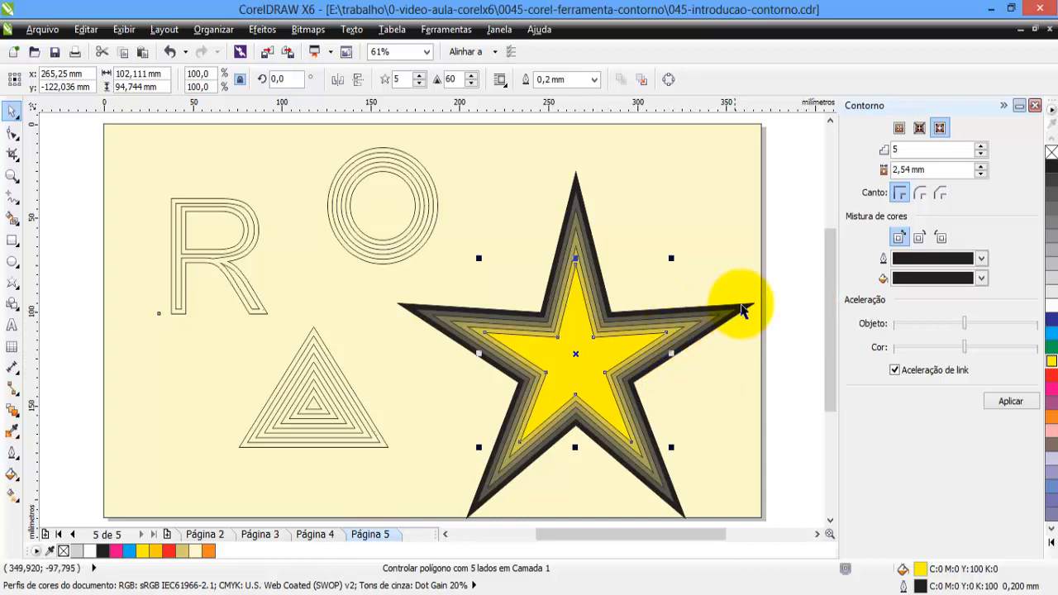
Remove the outline from the star's whole contour group and deselect it.
left_click(774, 283)
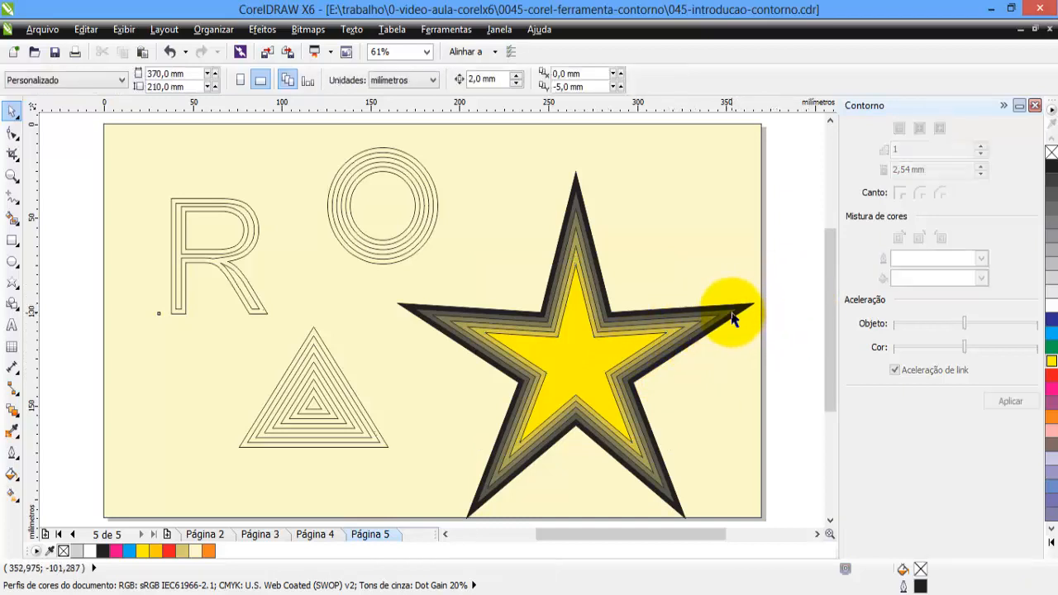
left_click(732, 317)
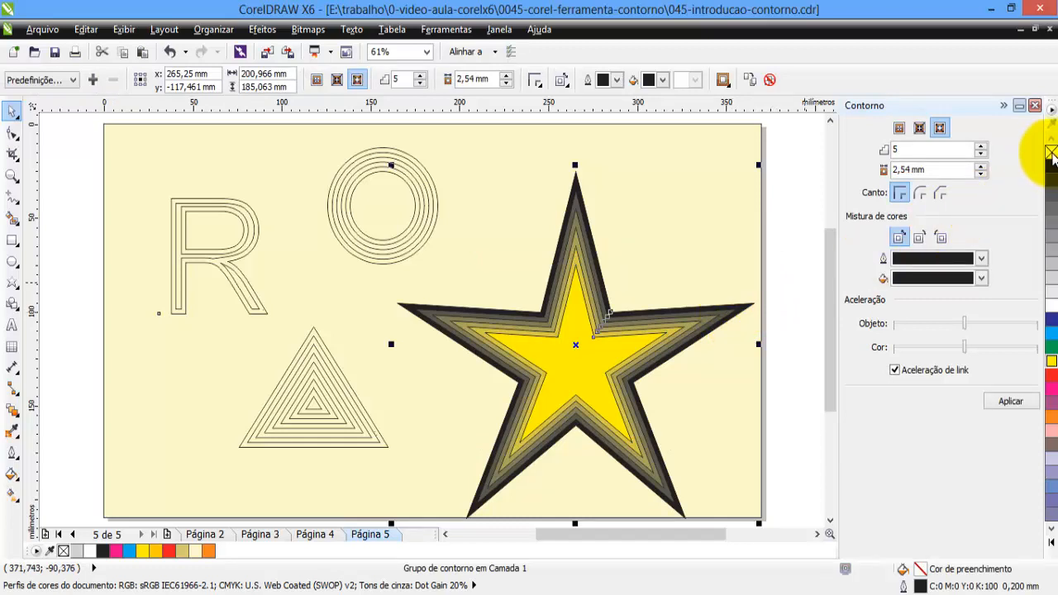
right_click(1051, 153)
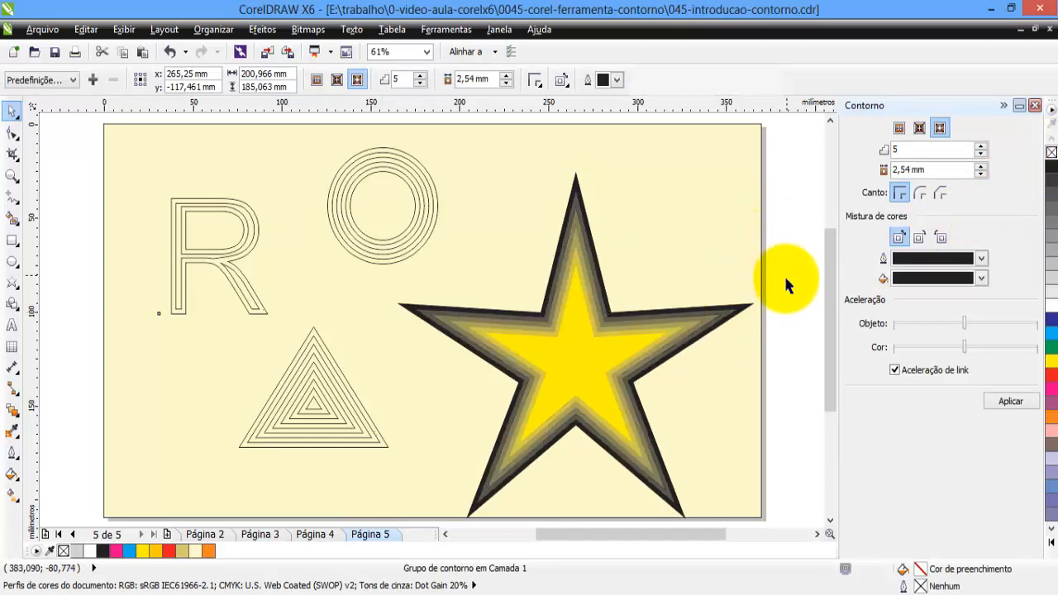
left_click(784, 274)
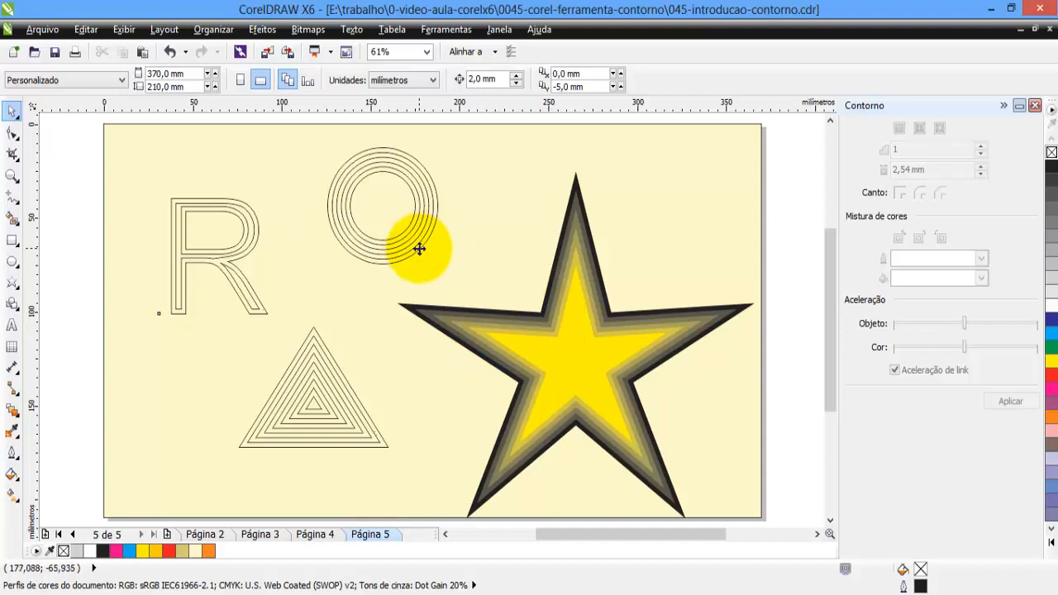
Select the original circle of the contour group and fill it with green (C:100 M:0 Y:100 K:0).
left_click(419, 249)
left_click(415, 212)
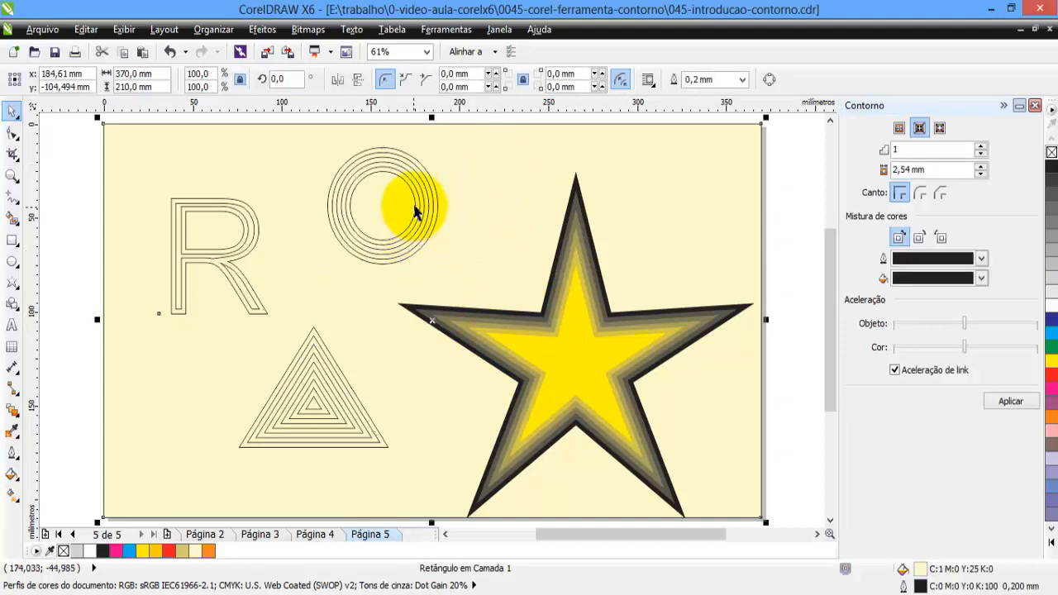
left_click(416, 203)
left_click(424, 179)
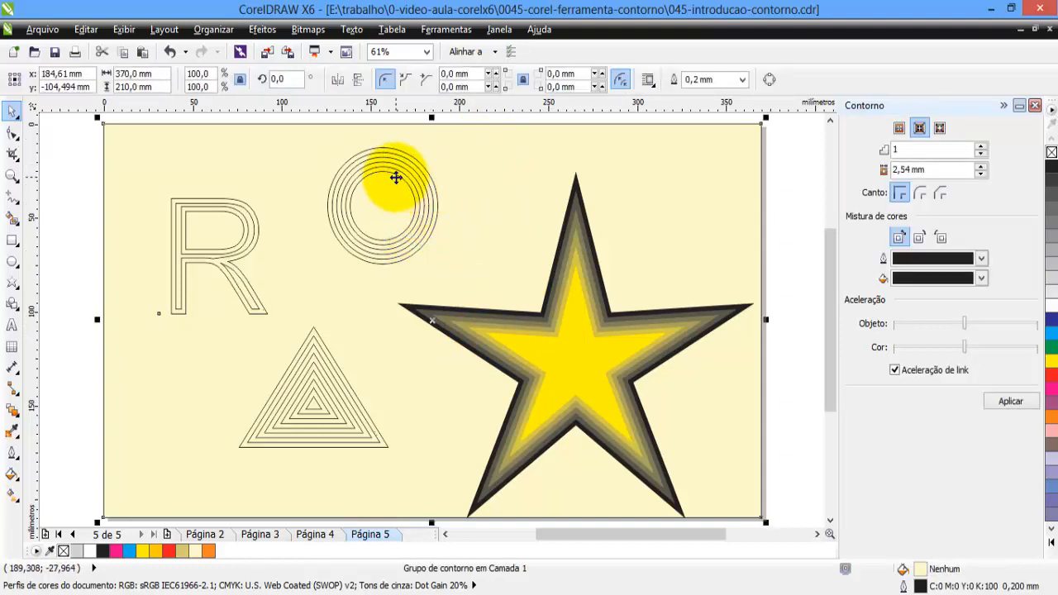
left_click(418, 161)
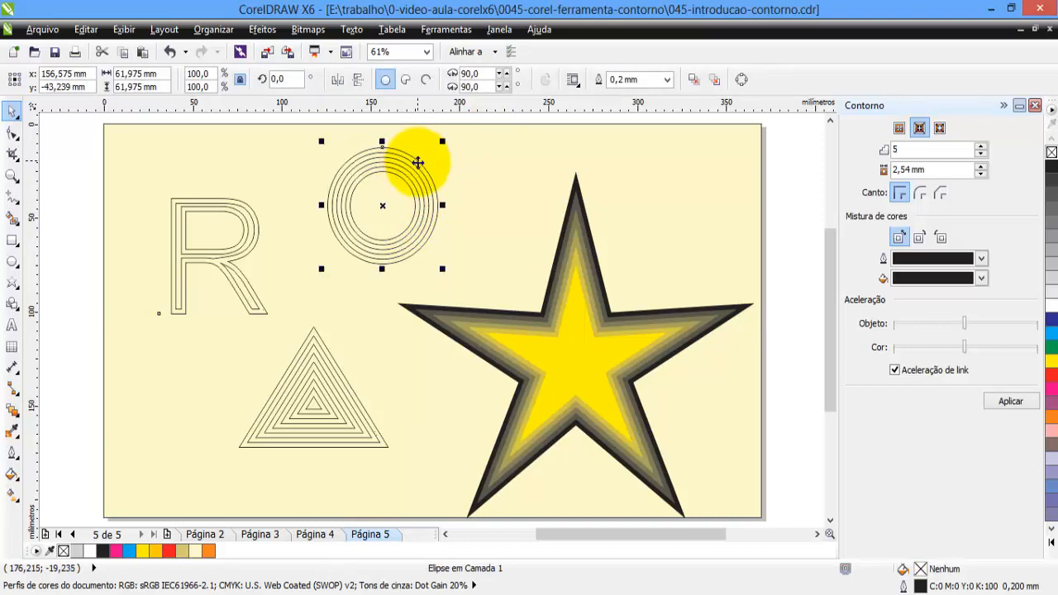
left_click(401, 170)
left_click(402, 177)
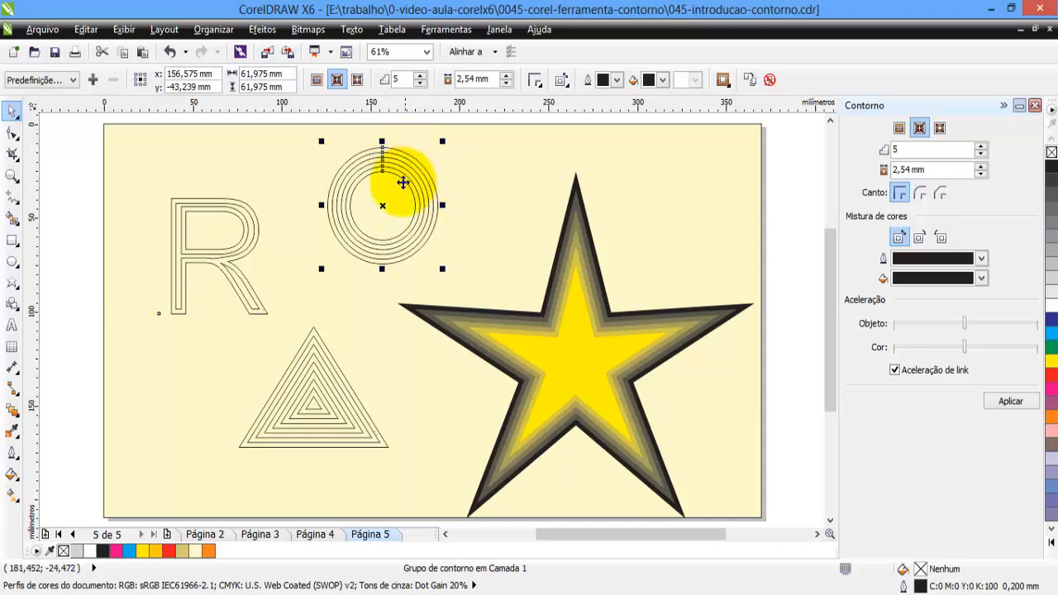
left_click(429, 182)
left_click(431, 175)
left_click(432, 172)
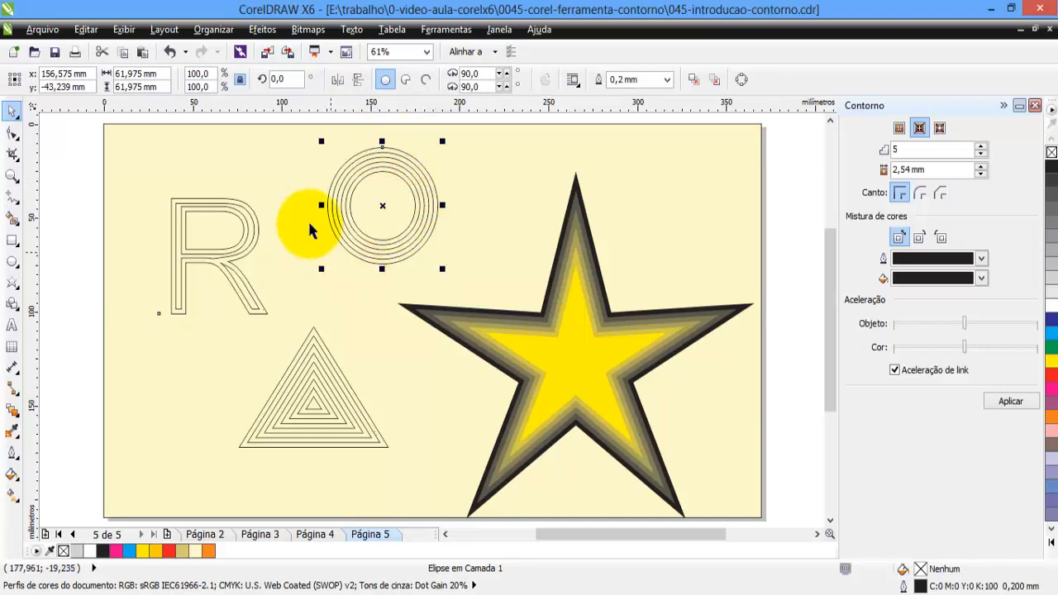
left_click(1051, 347)
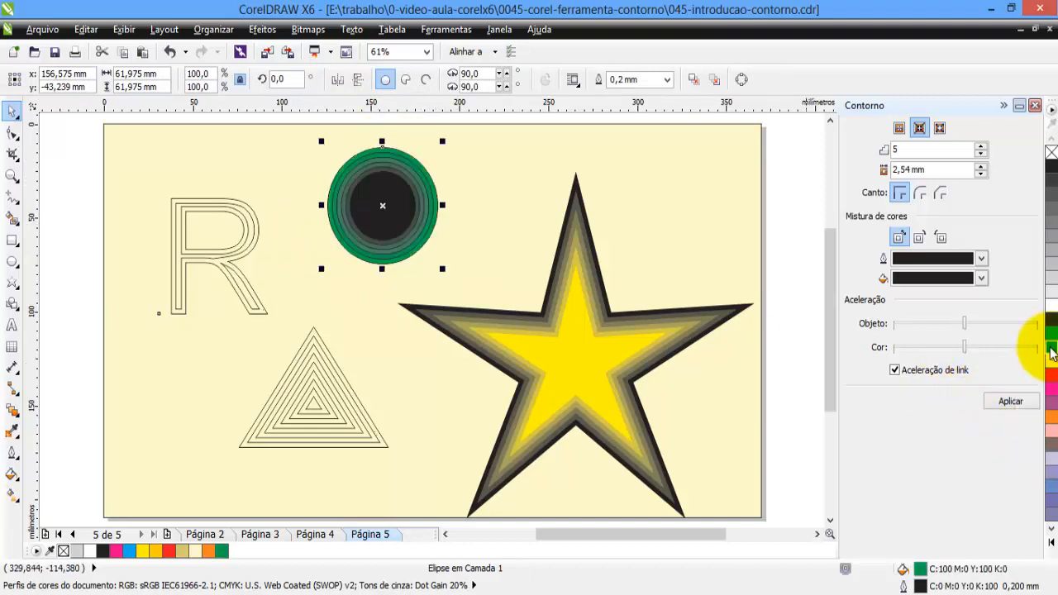
left_click(1010, 400)
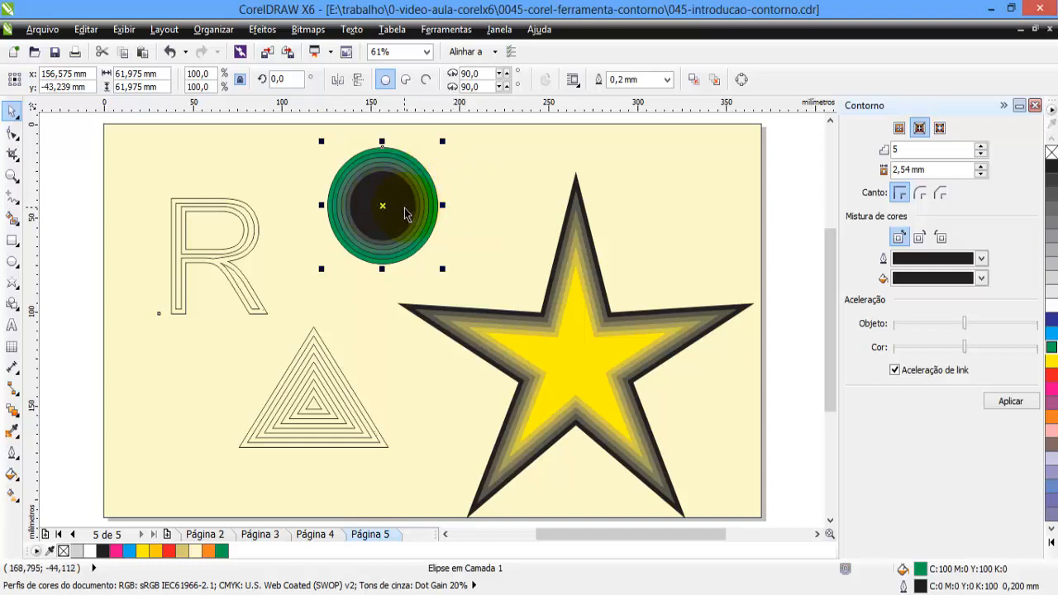
Remove the outline from the circle's whole contour group.
left_click(433, 187)
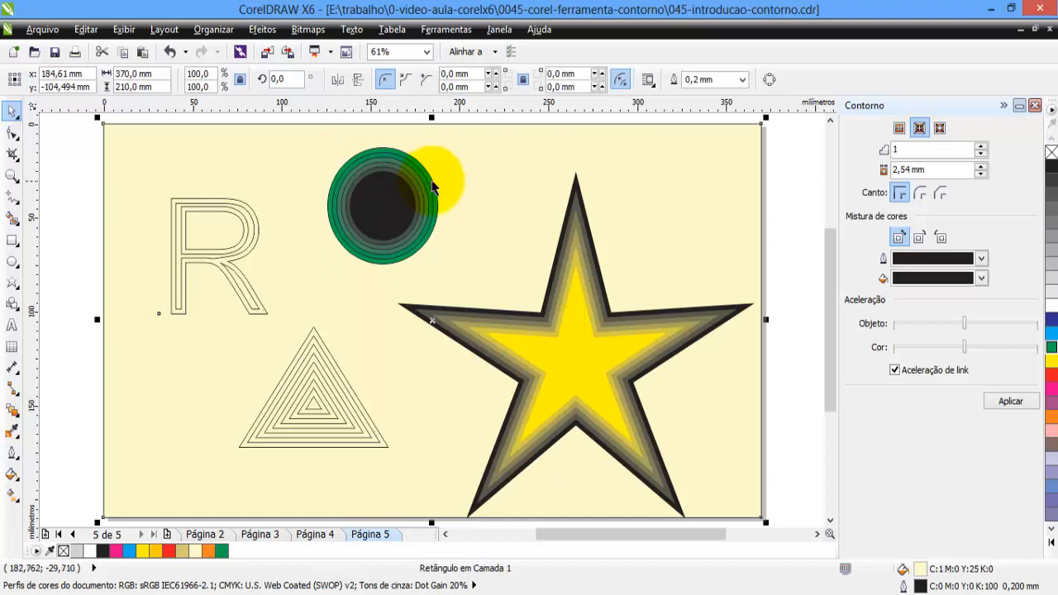
left_click(431, 182)
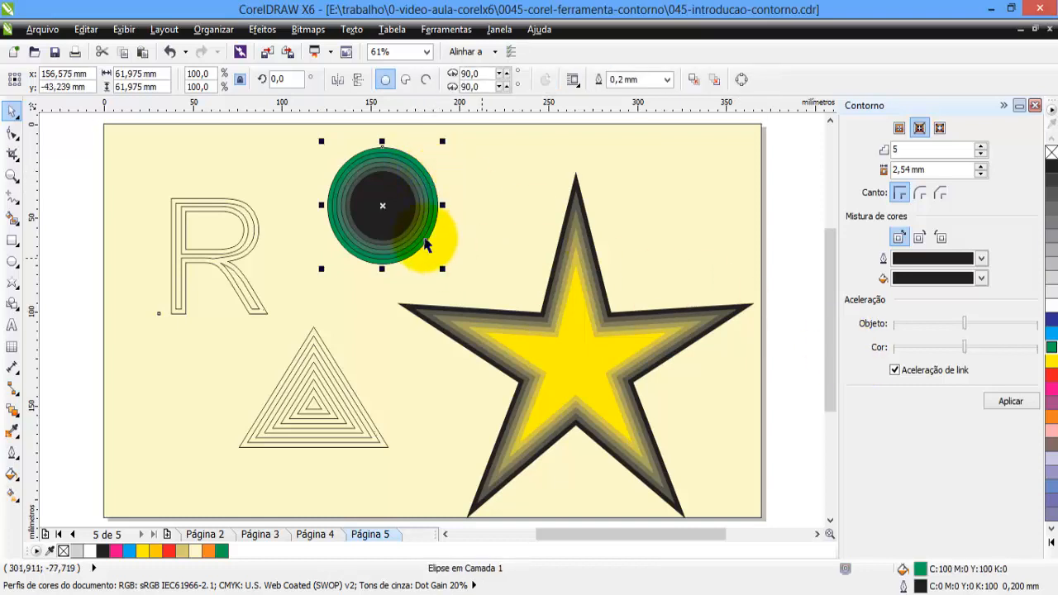
left_click(422, 241)
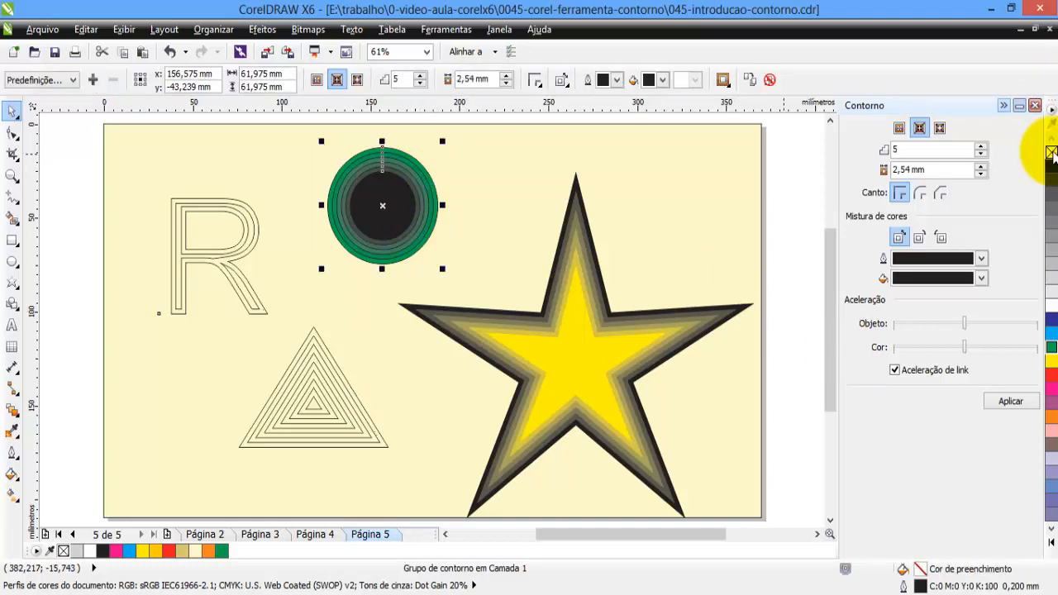
left_click(655, 180)
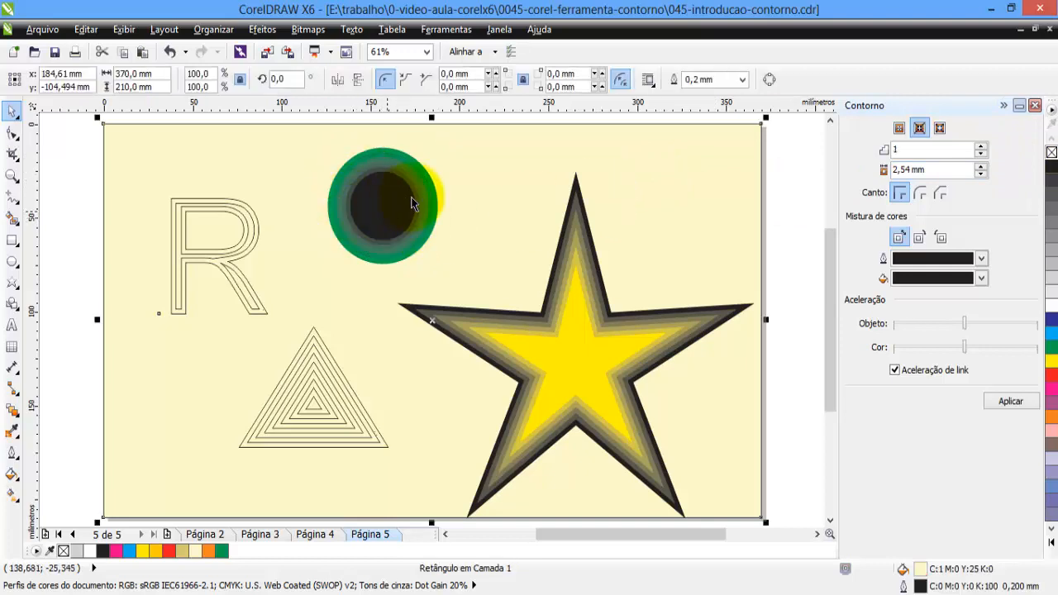
Fill the original triangle of the contour group with cyan (C:100 M:0 Y:0 K:0).
left_click(313, 335)
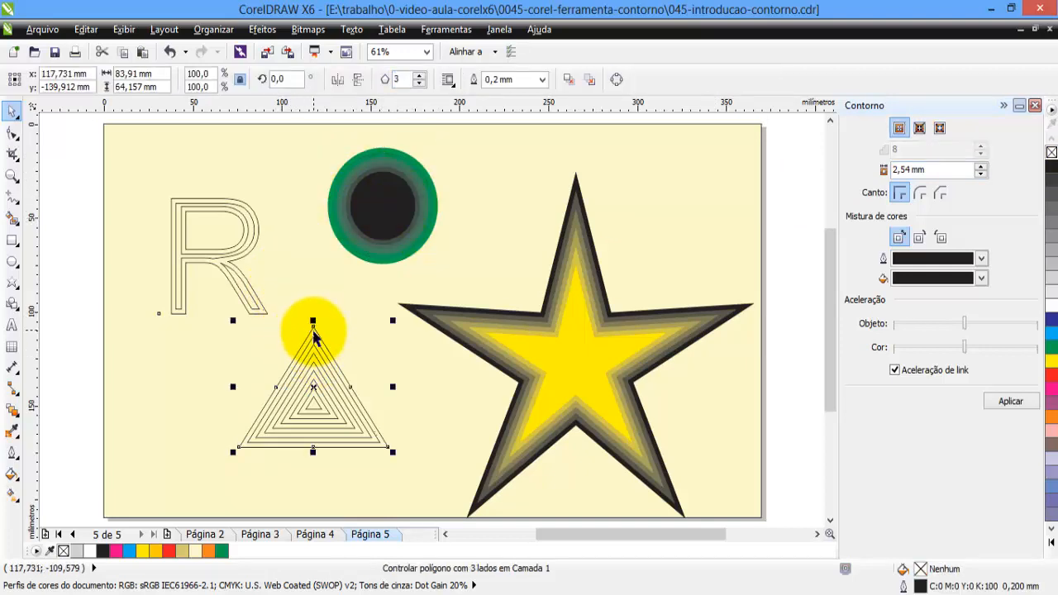
left_click(351, 397)
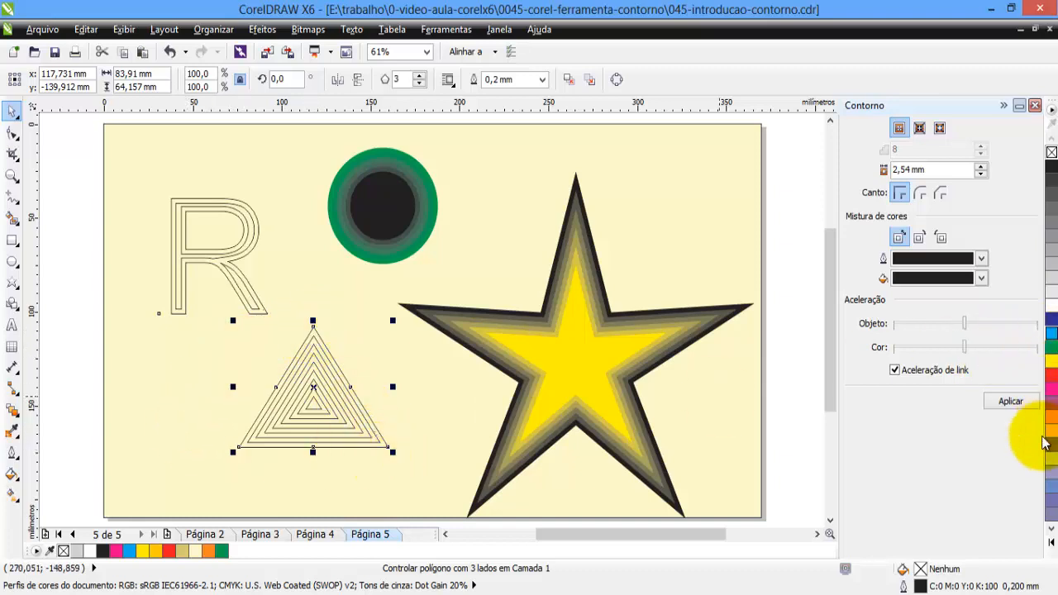
left_click(1051, 339)
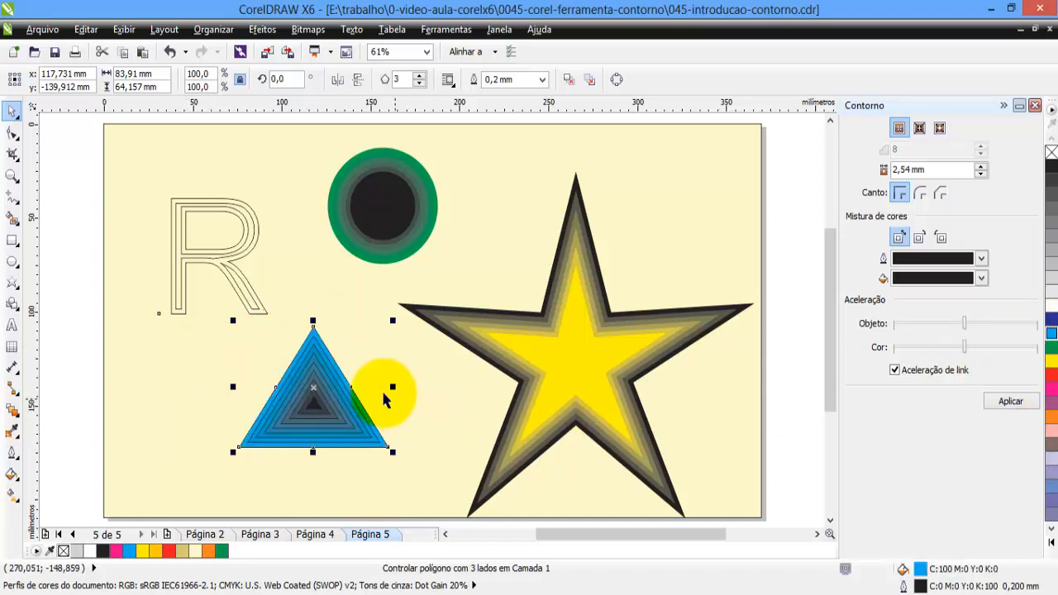
Change the triangle's contour end fill color to yellow, apply it to the contour group, and deselect.
left_click(352, 376)
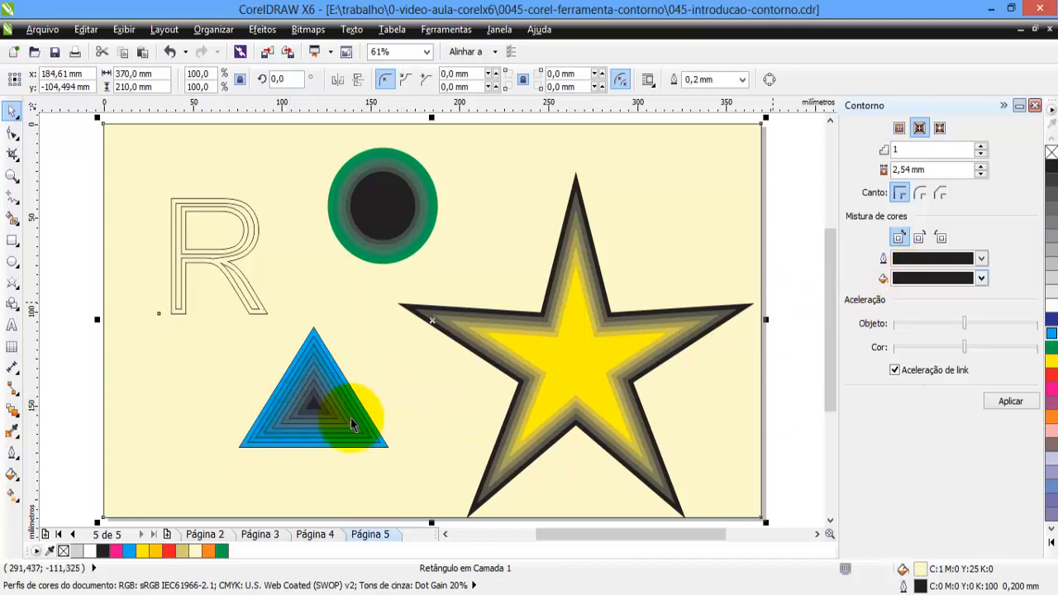
left_click(313, 411)
left_click(376, 365)
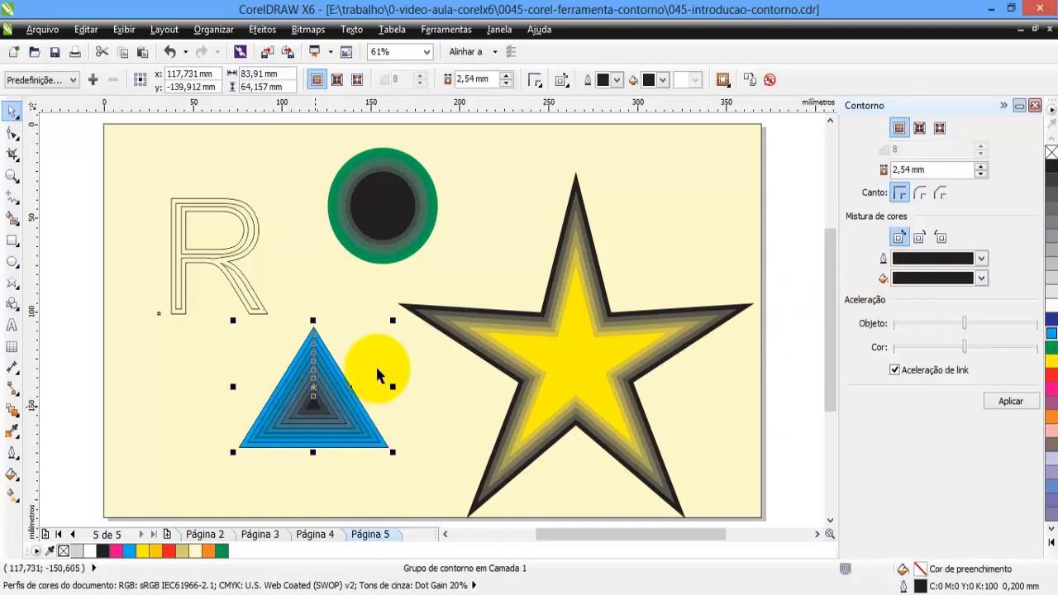
left_click(314, 407)
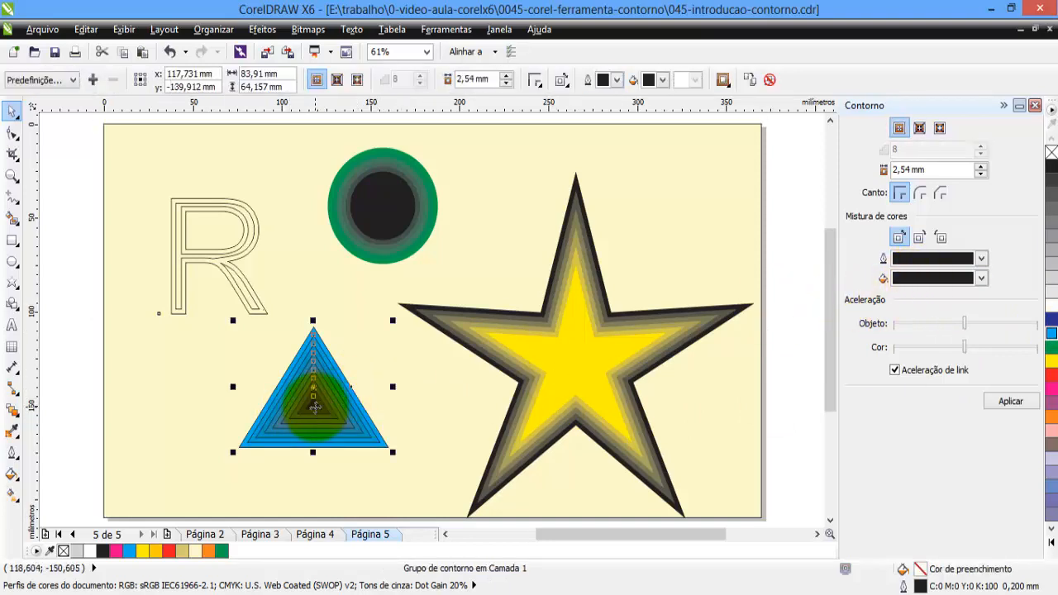
left_click(981, 277)
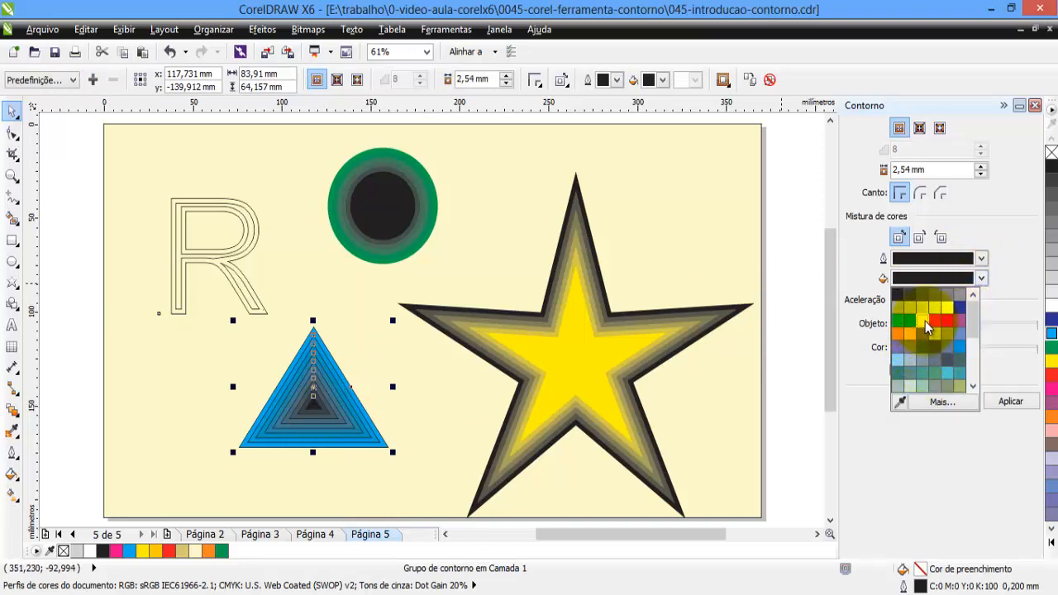
left_click(924, 322)
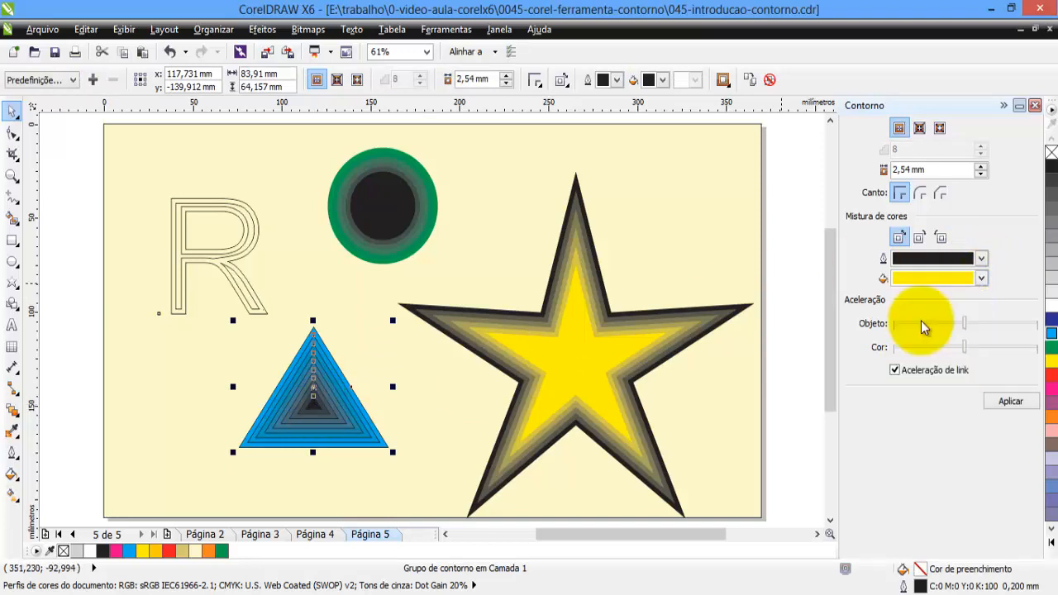
left_click(1009, 401)
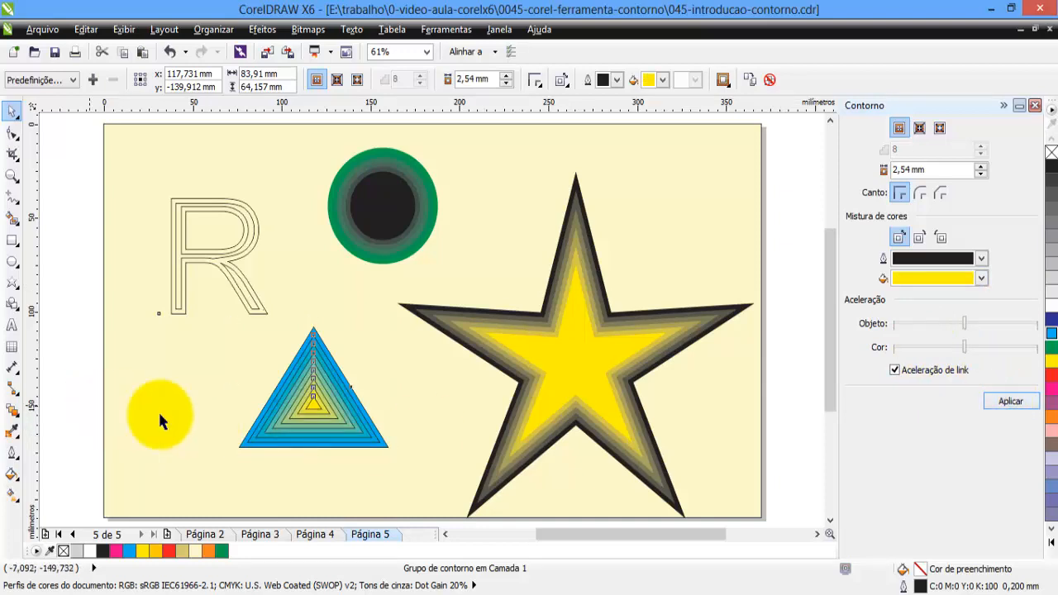
left_click(160, 416)
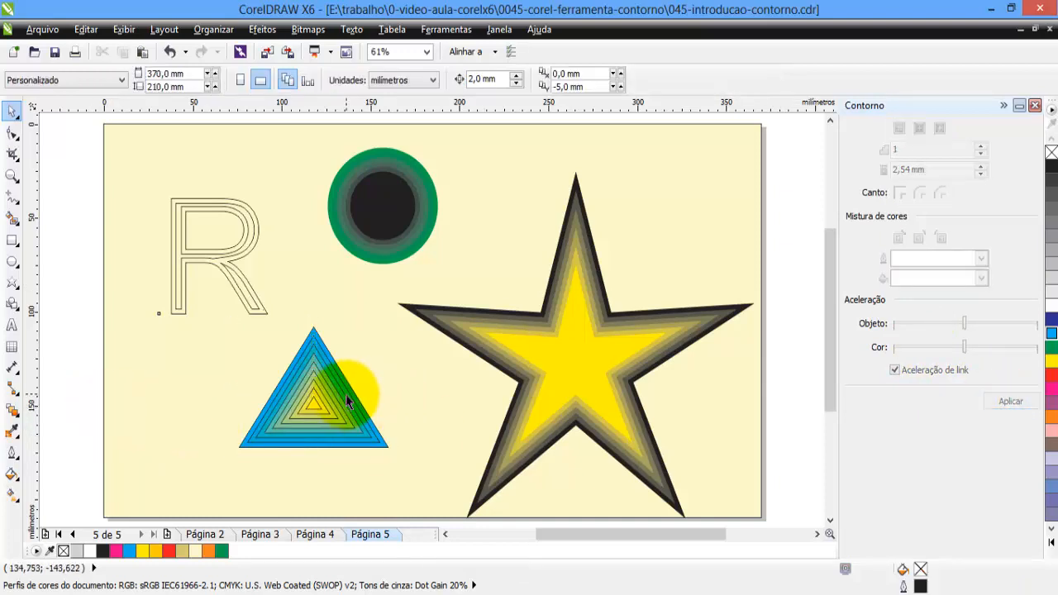
Fill the original letter R of the contour group with magenta (C:0 M:100 Y:0 K:0).
left_click(238, 287)
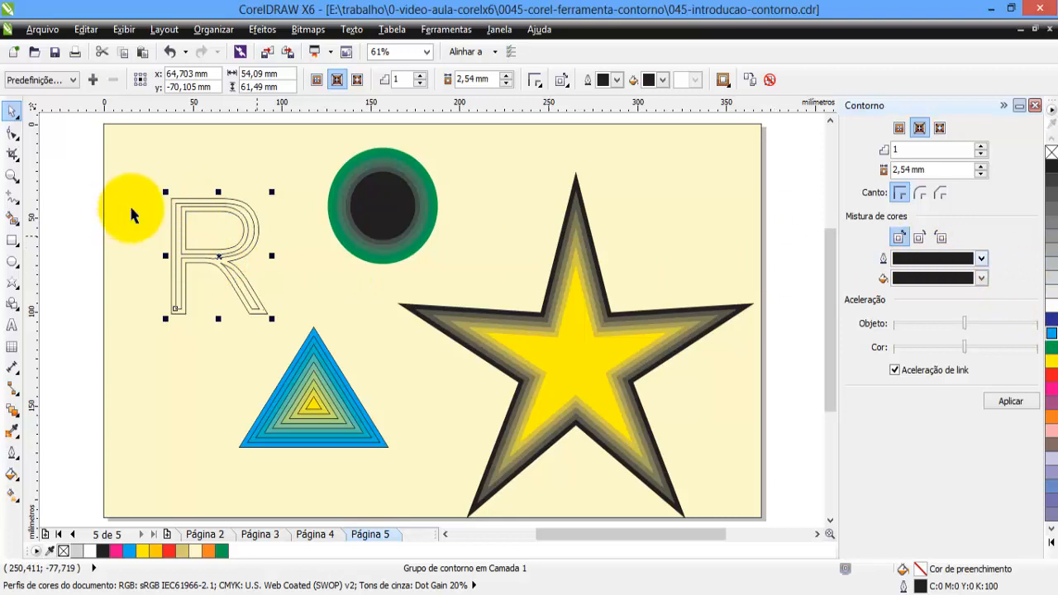
left_click(207, 212)
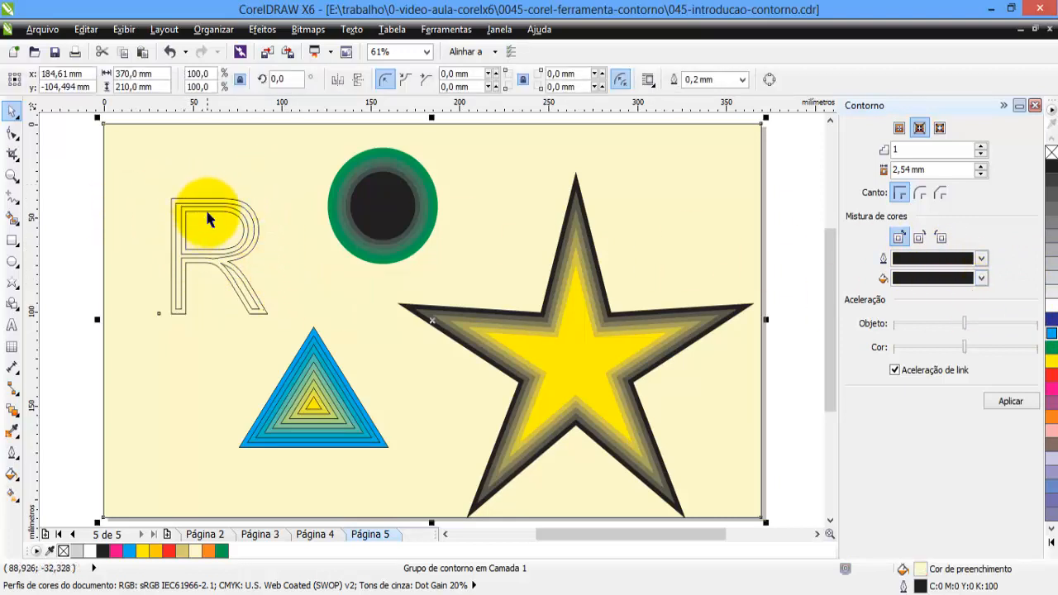
left_click(206, 212)
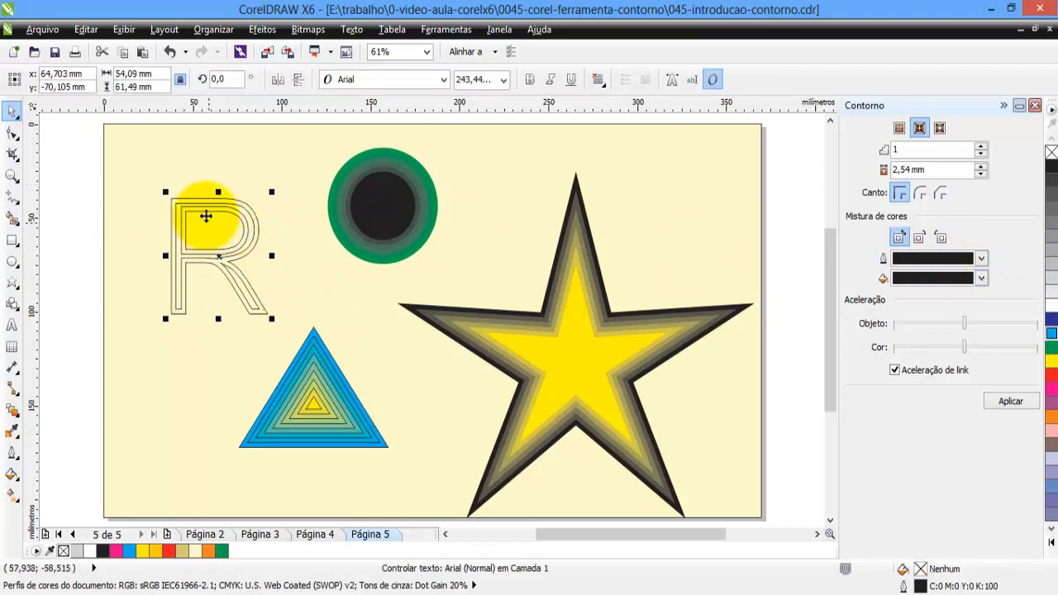
left_click(1052, 394)
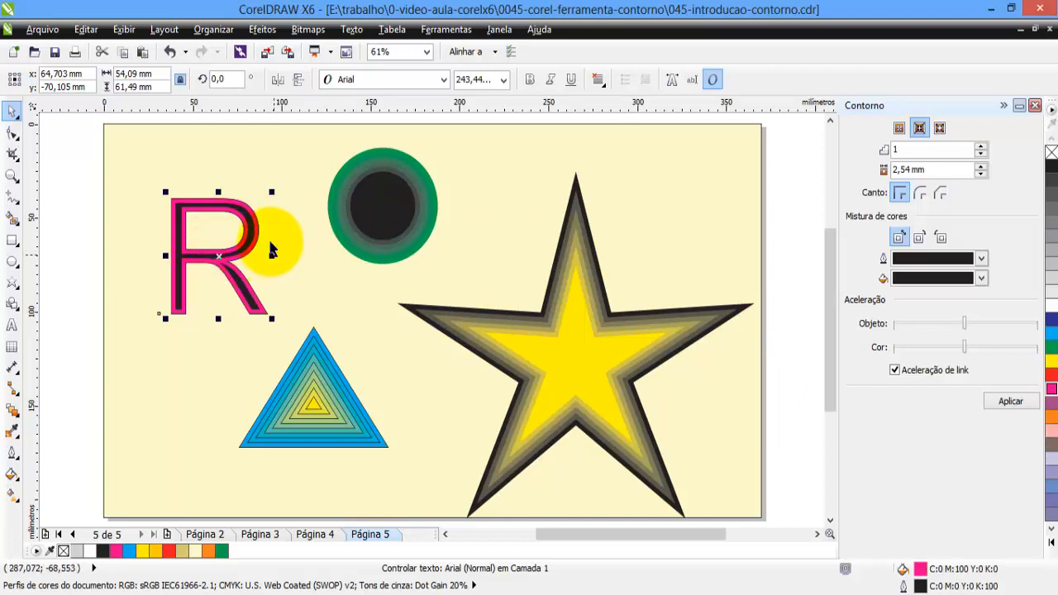
Change the fill of the contoured letter R to white.
left_click(251, 228)
left_click(252, 223)
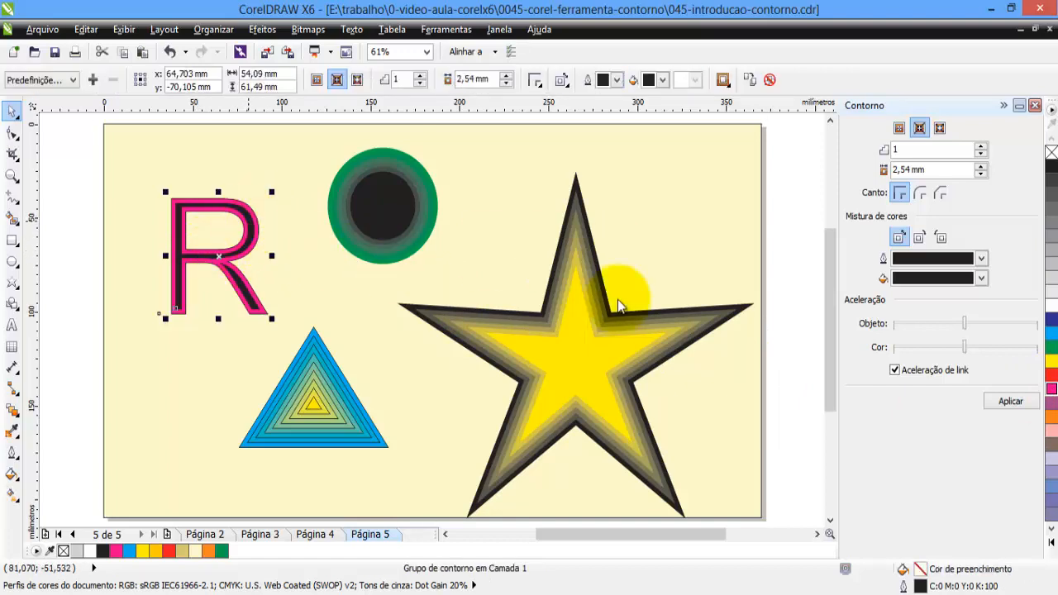
left_click(1051, 312)
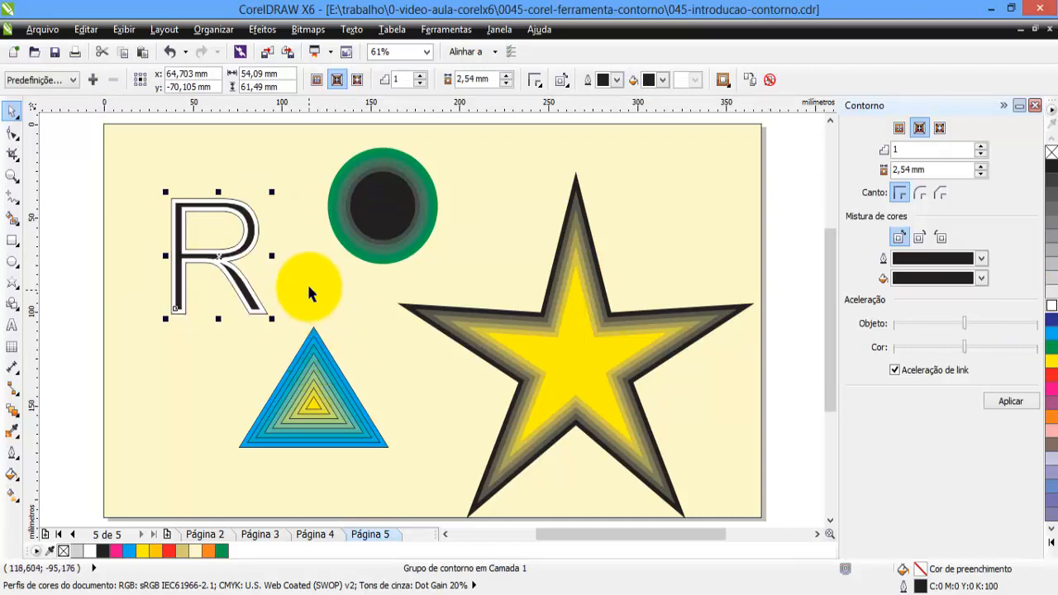
left_click(281, 268)
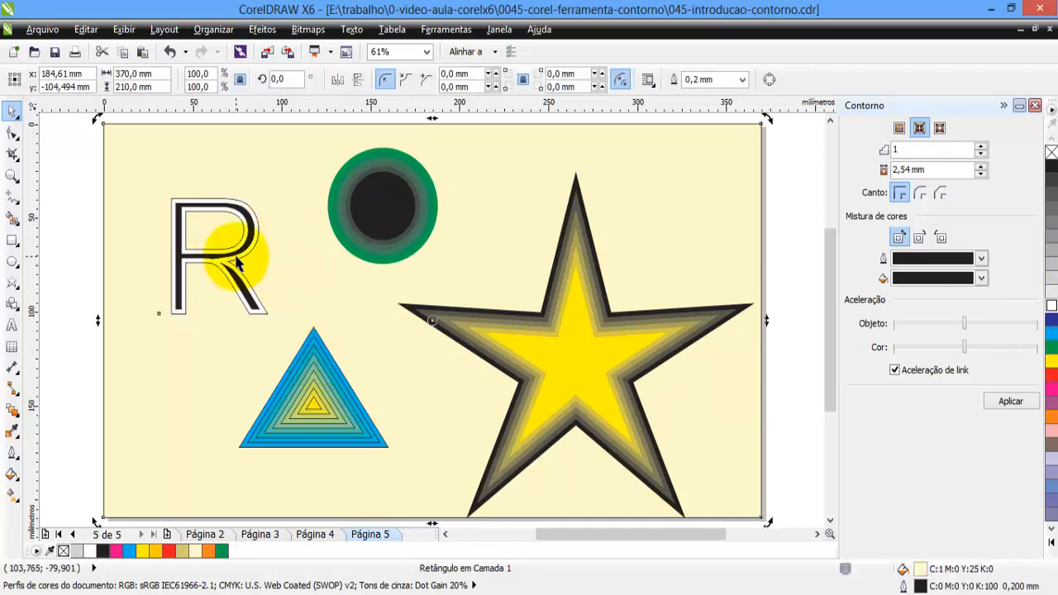
Fill the contoured letter R with red (C:0 M:100 Y:100 K:0) and deselect it.
left_click(245, 261)
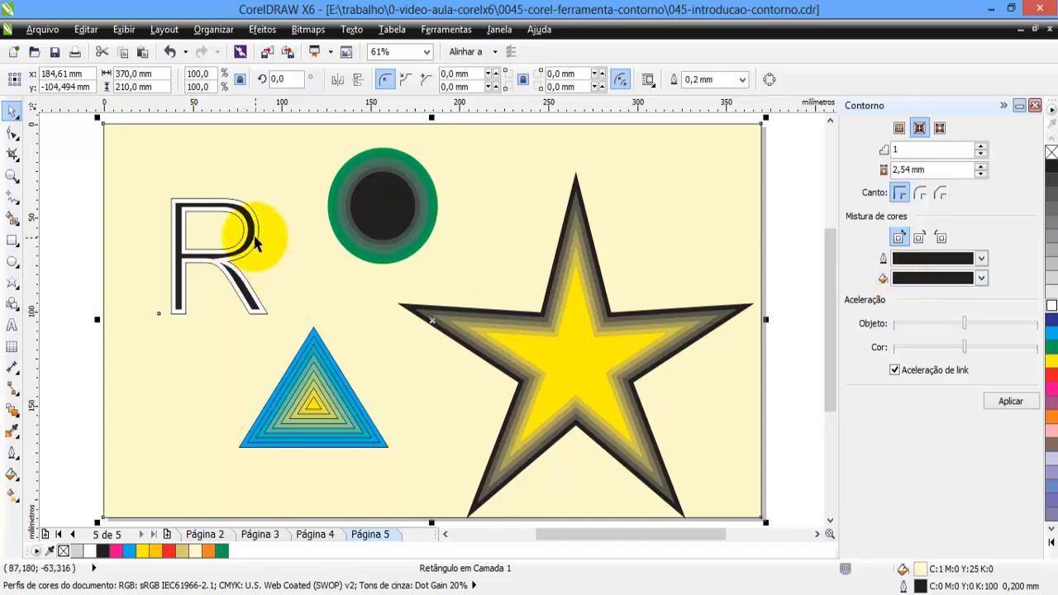
left_click(255, 237)
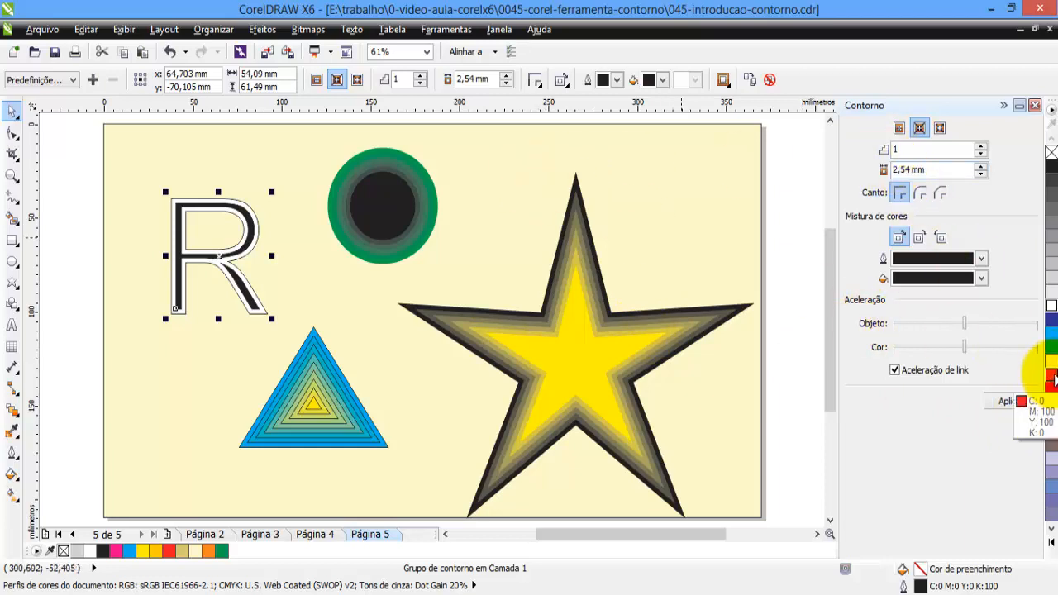
left_click(1050, 379)
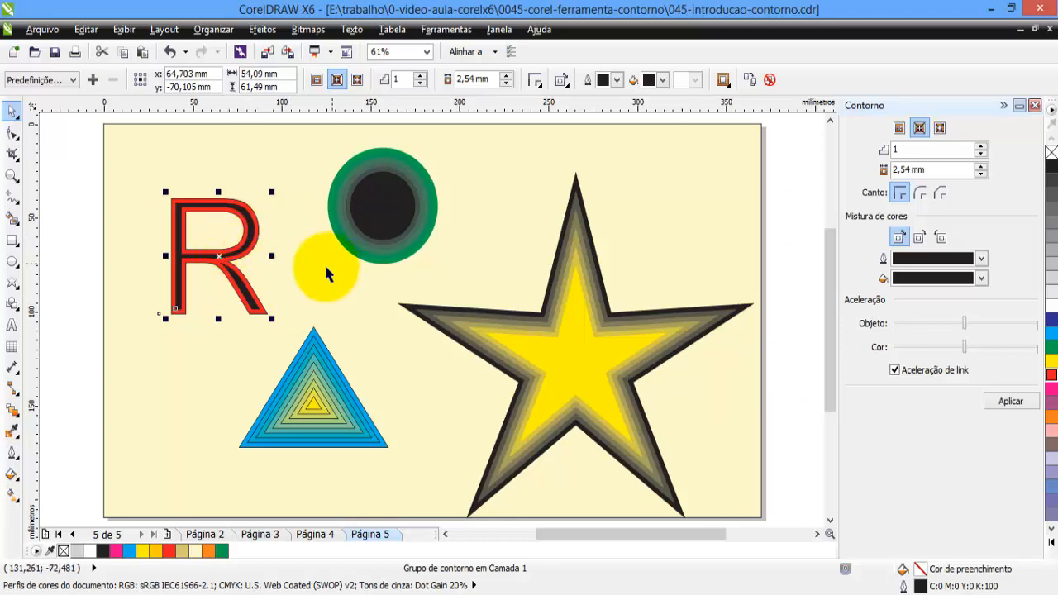
left_click(324, 271)
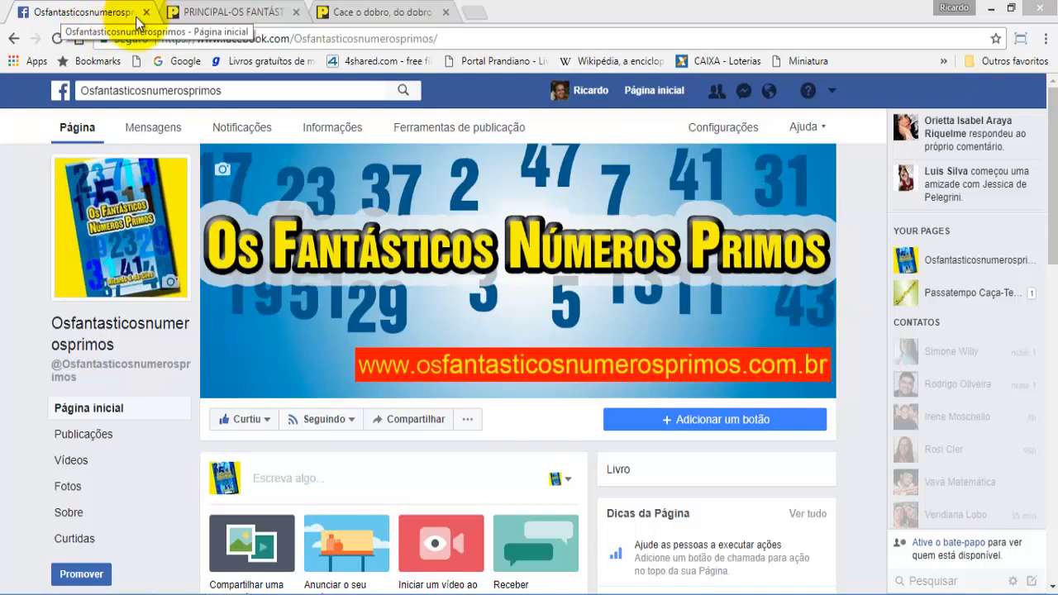
View the Os Fantásticos Números Primos main page and its Passatempo Caça-Ternos puzzle page in the browser.
left_click(197, 15)
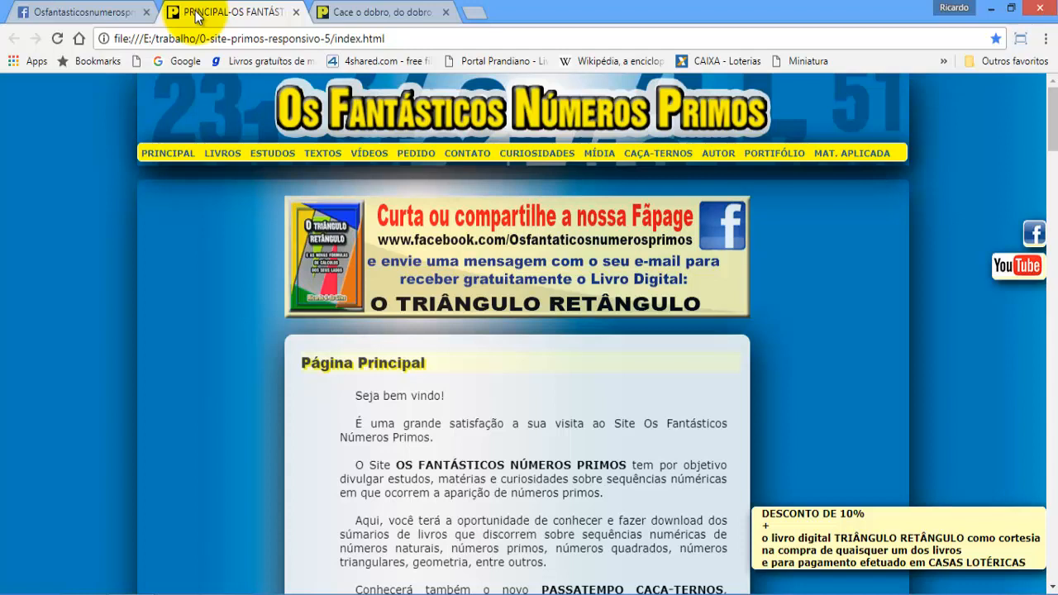
left_click(361, 13)
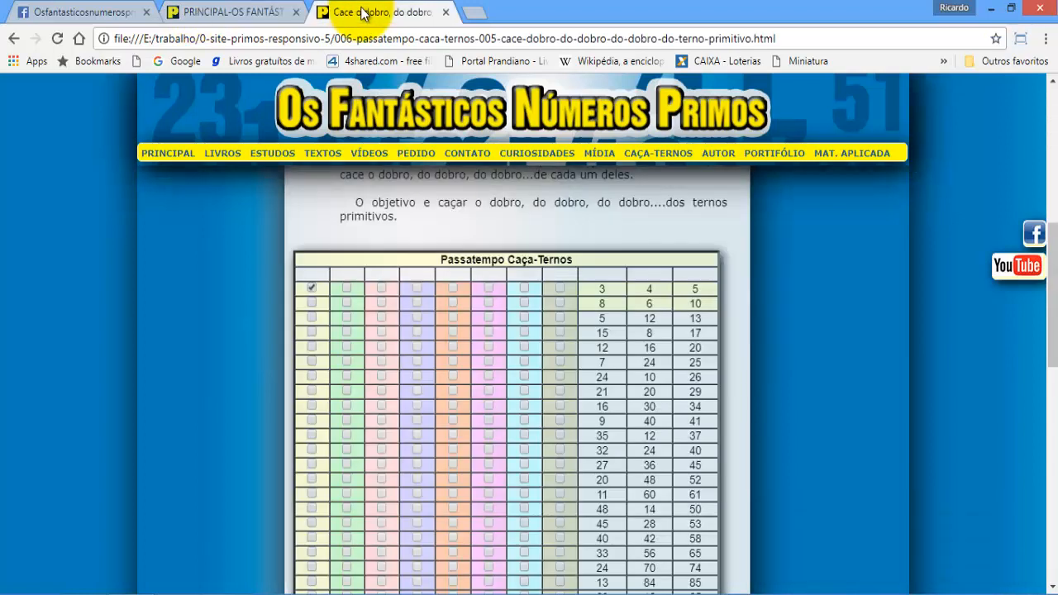